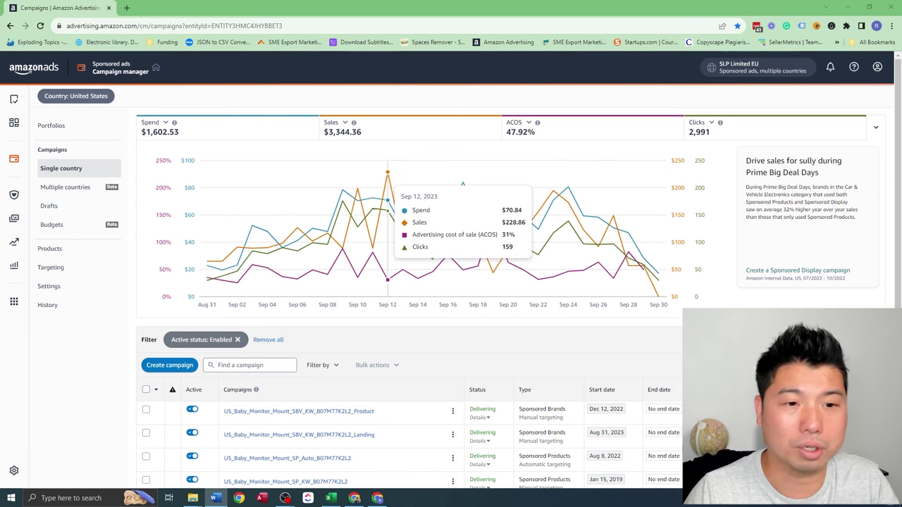
Create a new Sponsored Display campaign and name it US_Baby_Monitor_Mount_SD_Audience_Remarketing.
click(156, 365)
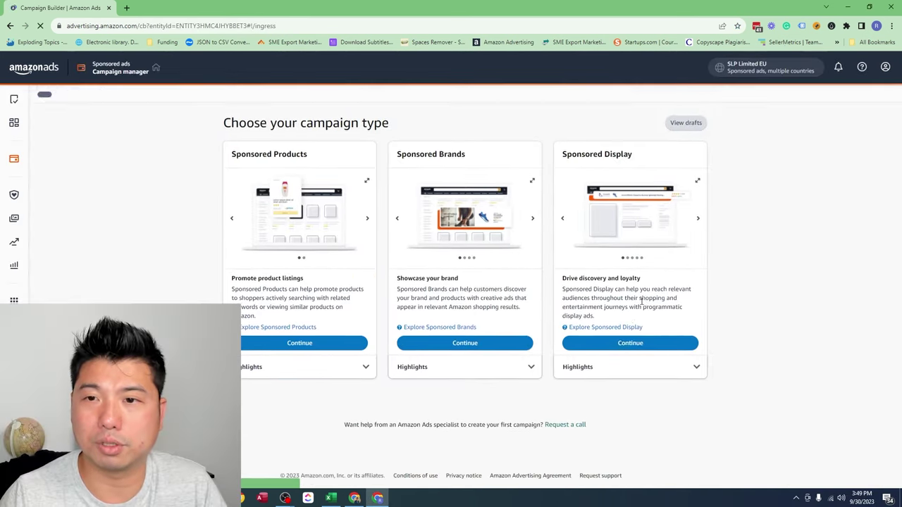
click(618, 348)
drag(269, 189, 142, 183)
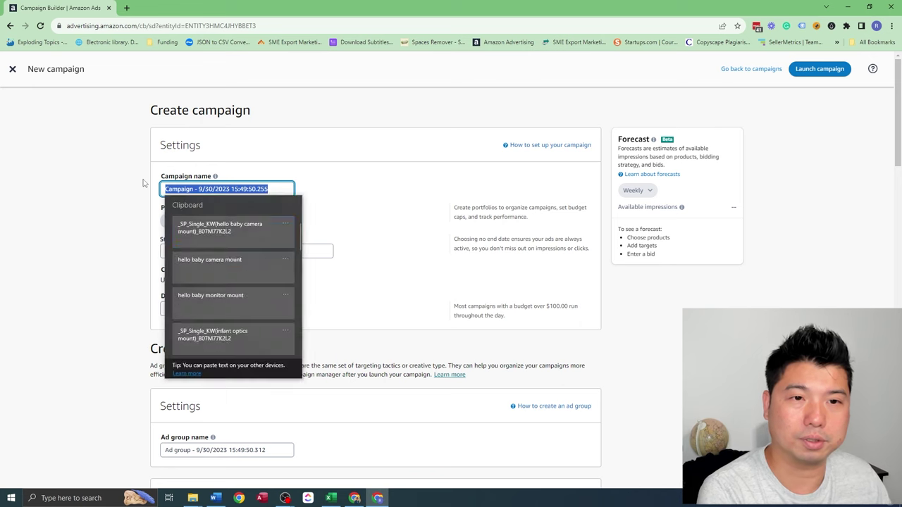
click(226, 241)
key(Home)
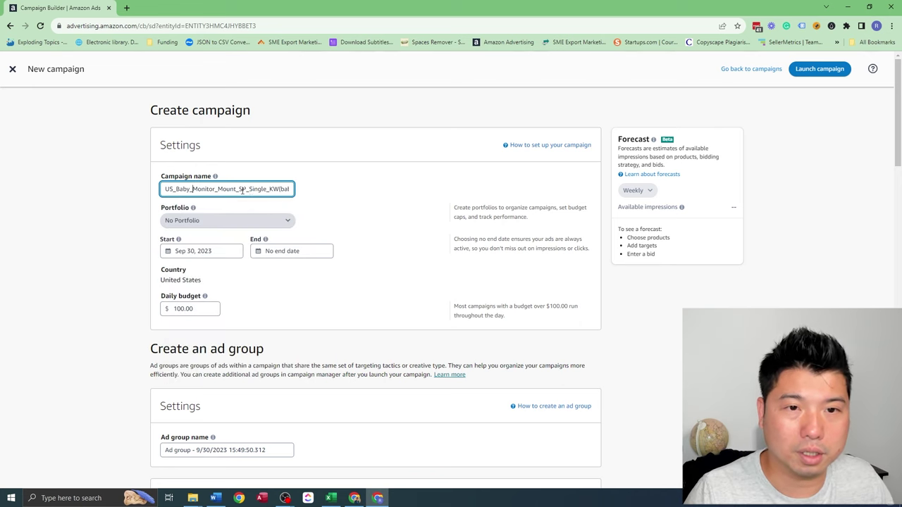
drag(244, 188, 356, 196)
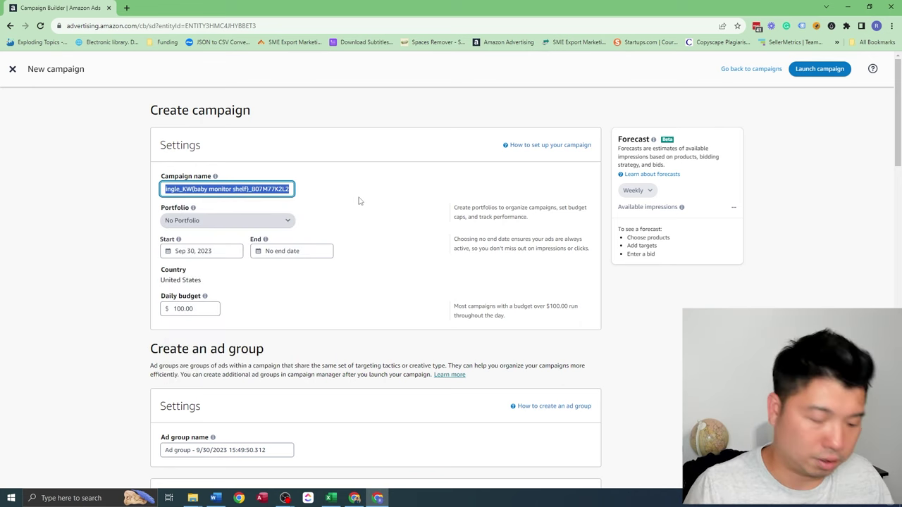
text(SD_Audience_Remarketing)
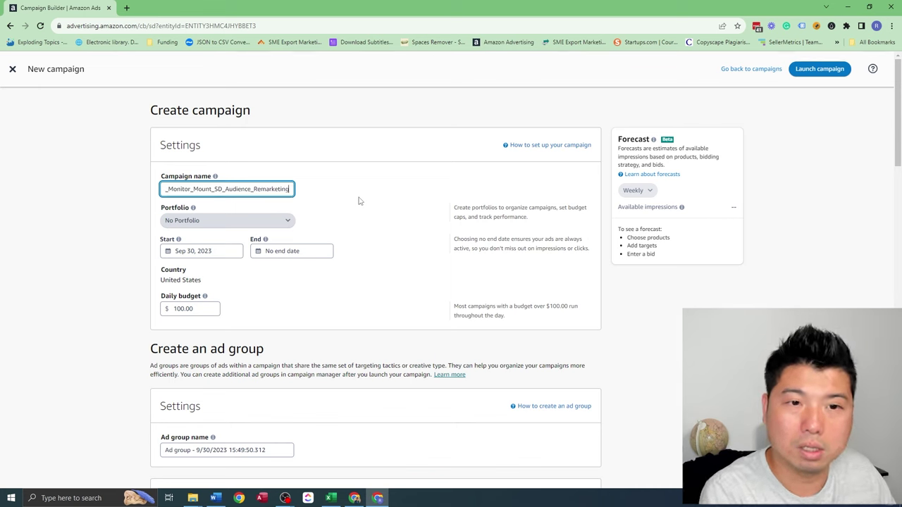
Set the campaign's daily budget to $10.00.
click(194, 310)
drag(193, 310, 161, 310)
text(10)
click(287, 295)
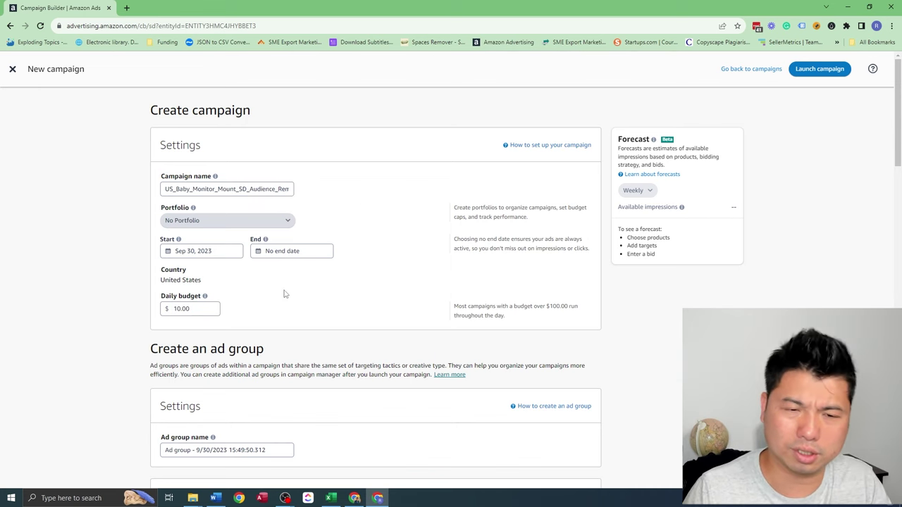
Name the ad group adgp_SD_Audience_Remarketing_PF, reusing the ending of the campaign name.
drag(247, 196, 538, 217)
key(ctrl+c)
scroll(376, 326, down, 5)
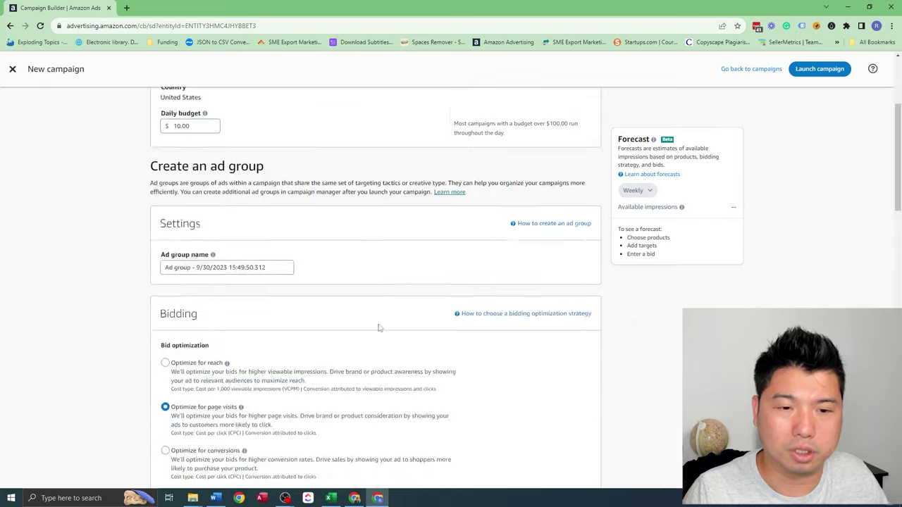
drag(214, 216, 149, 204)
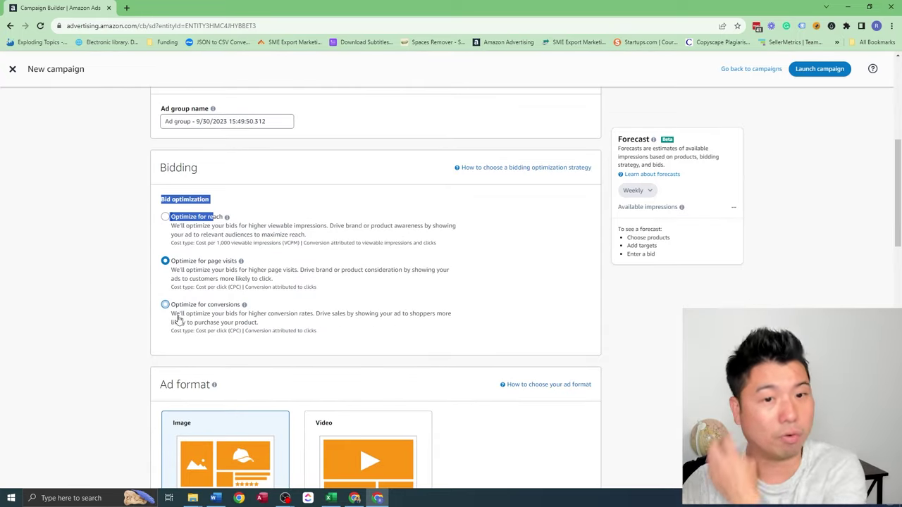
drag(286, 121, 159, 121)
text(ad)
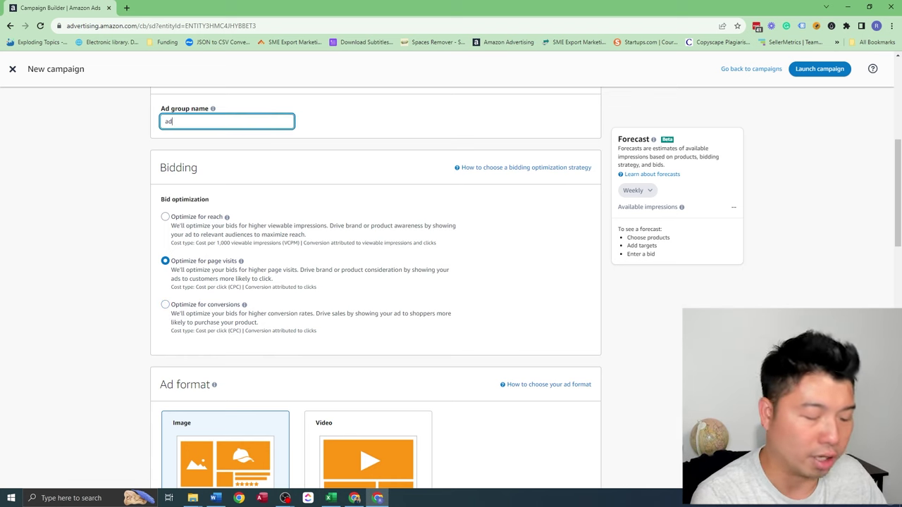
text(gp)
key(ctrl+v)
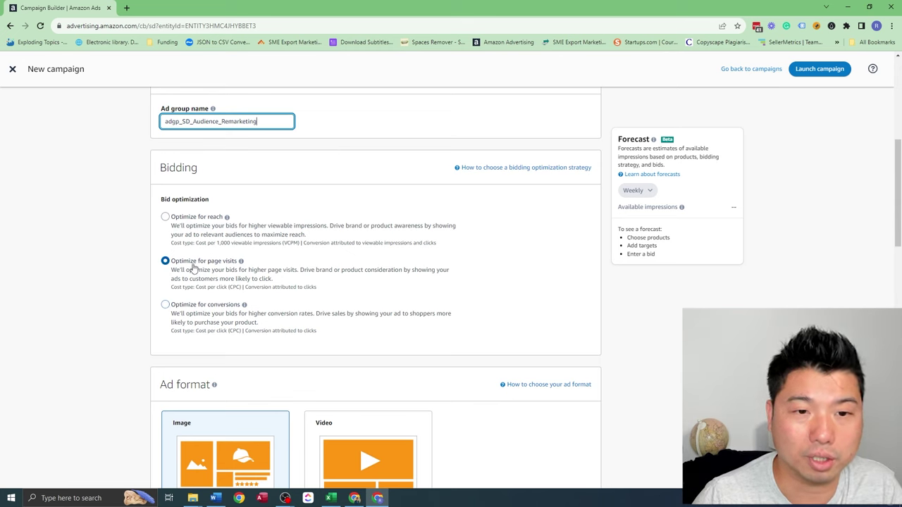
text(_PF)
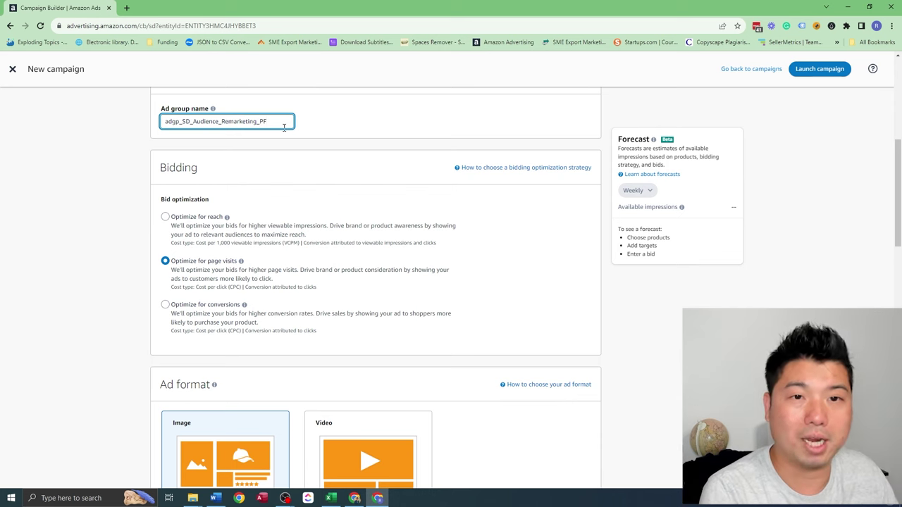
Add the Baby Monitor Shelf Mount for Hello Baby (ASIN B07M77K2L2) to the products to advertise.
scroll(367, 286, down, 2)
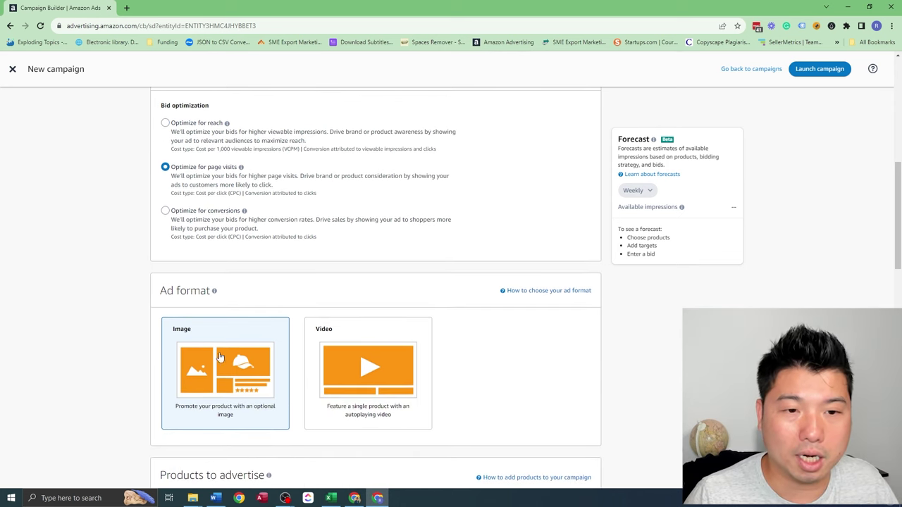
scroll(210, 345, down, 2)
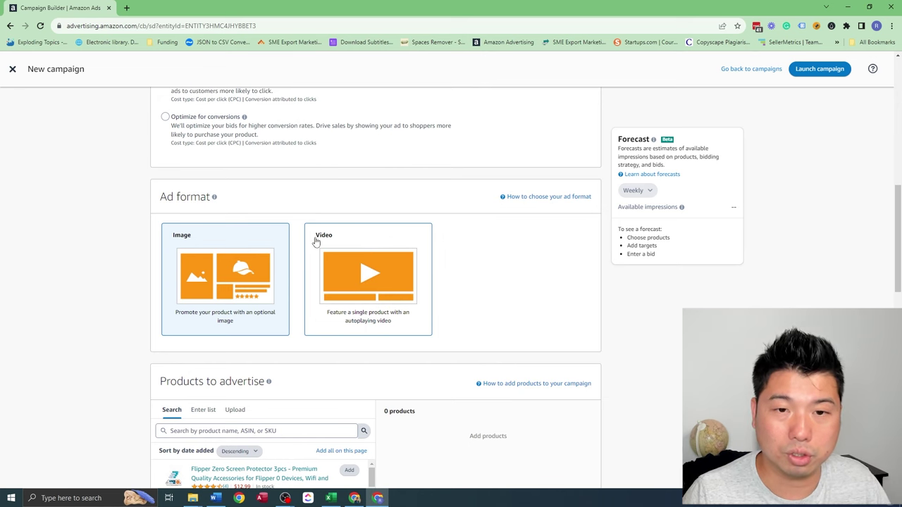
scroll(423, 296, up, 2)
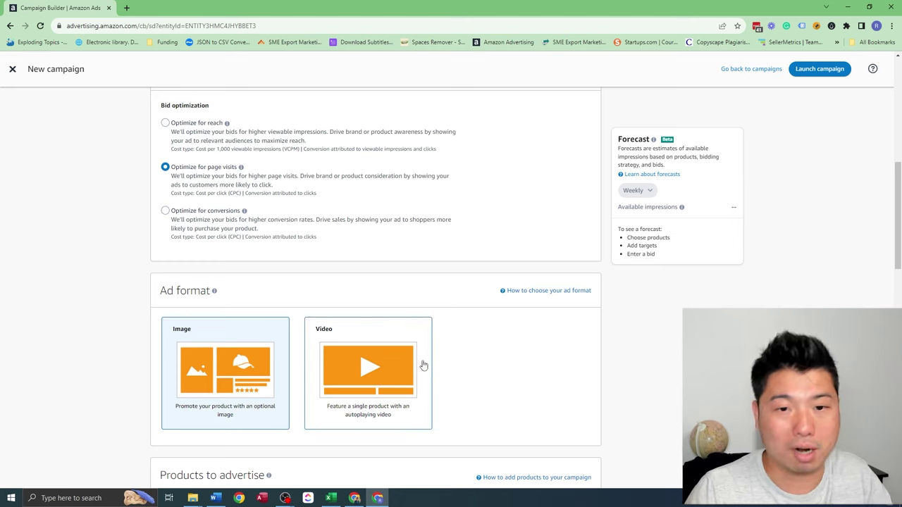
scroll(431, 328, down, 3)
scroll(434, 329, down, 3)
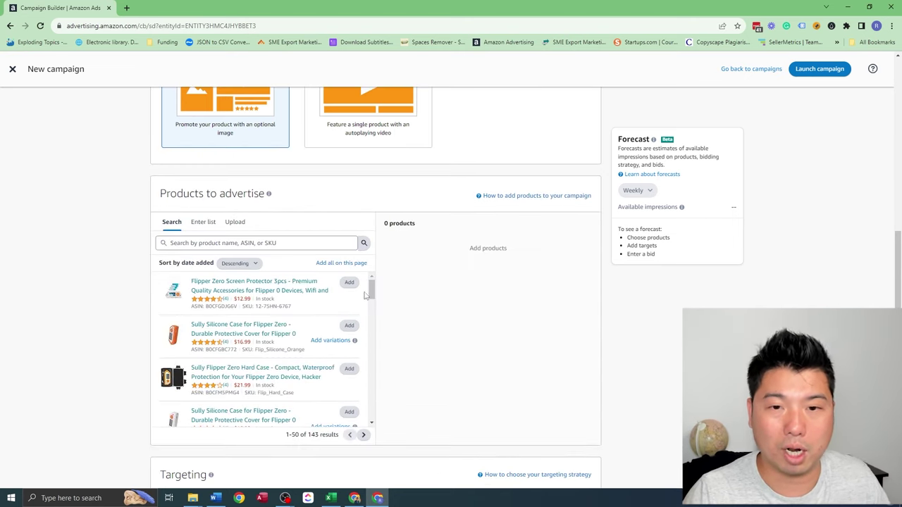
scroll(367, 310, down, 2)
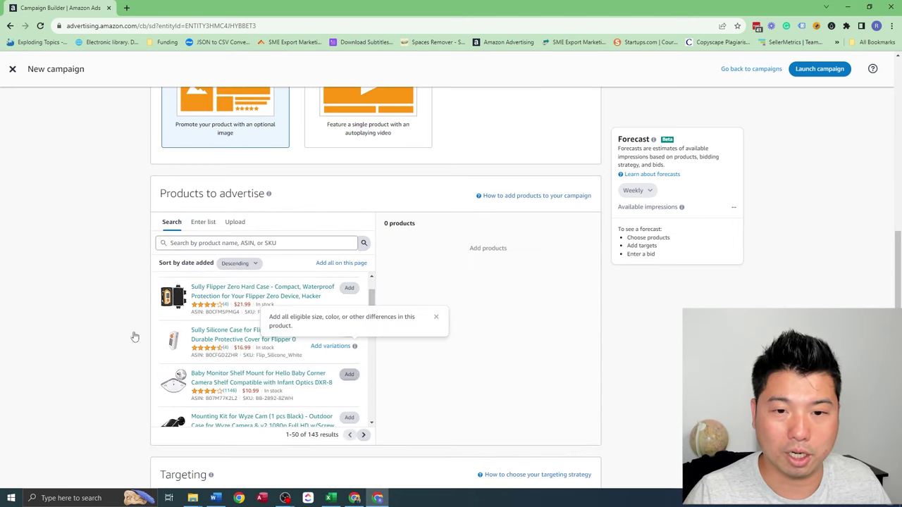
click(349, 374)
Set the ad group's targeting to Audiences instead of contextual targeting.
scroll(632, 320, down, 4)
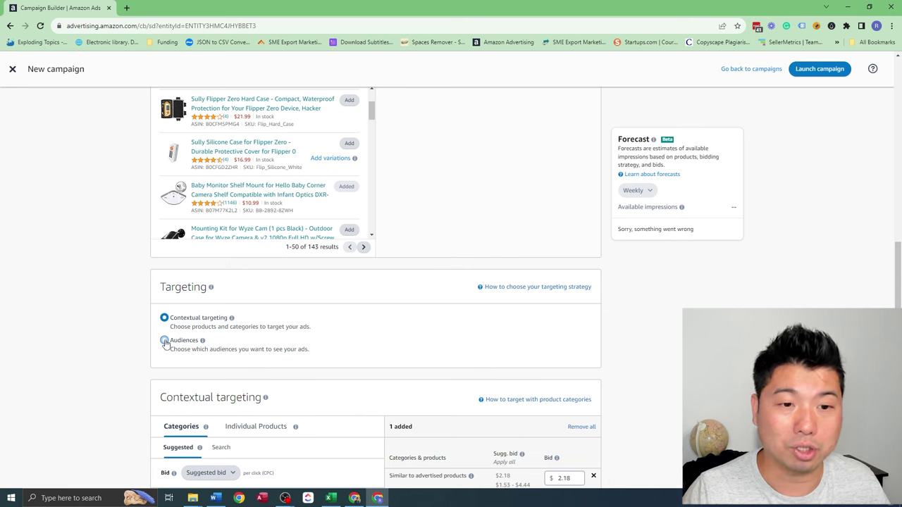
click(165, 342)
scroll(115, 323, down, 3)
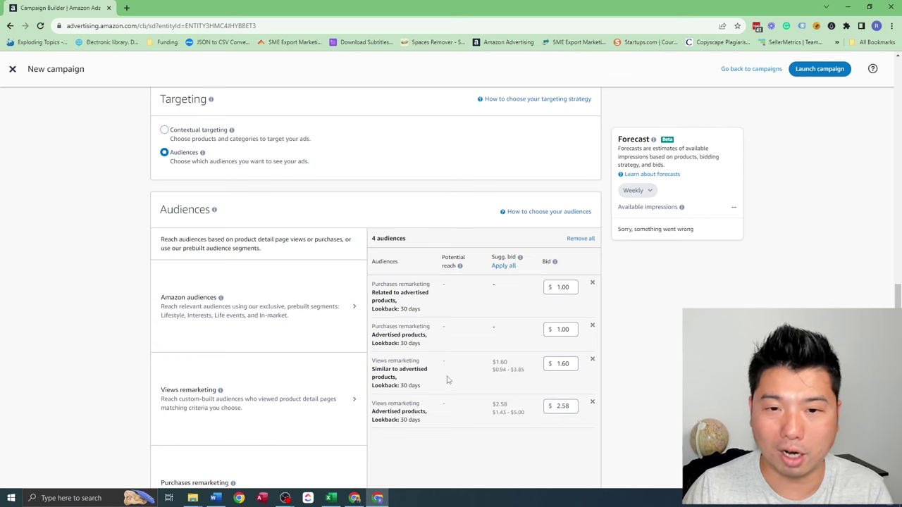
Remove both purchases remarketing audiences, related to advertised products and advertised products, from the selected audiences.
scroll(451, 383, down, 2)
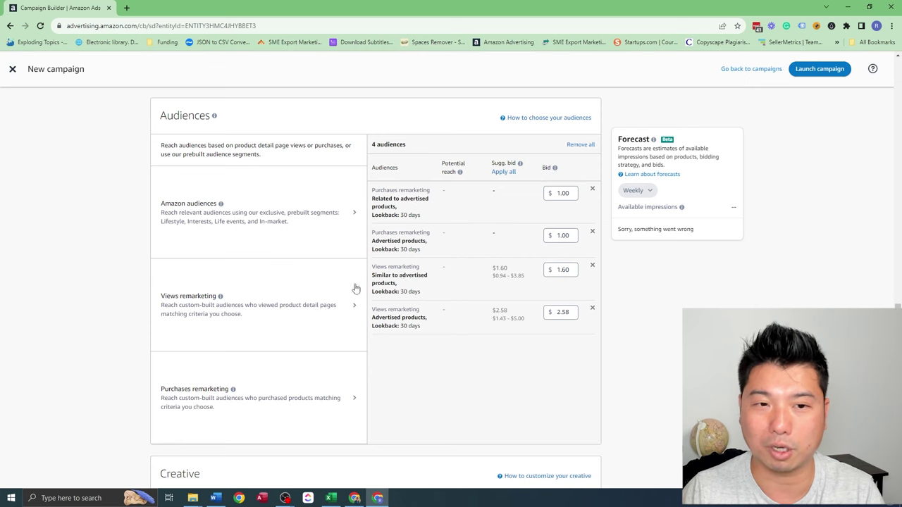
mouse_move(222, 298)
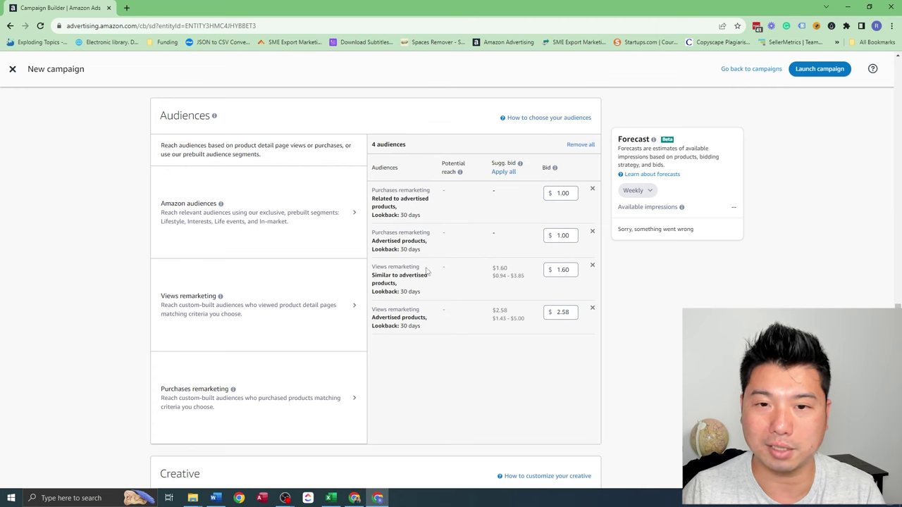
drag(386, 275, 407, 284)
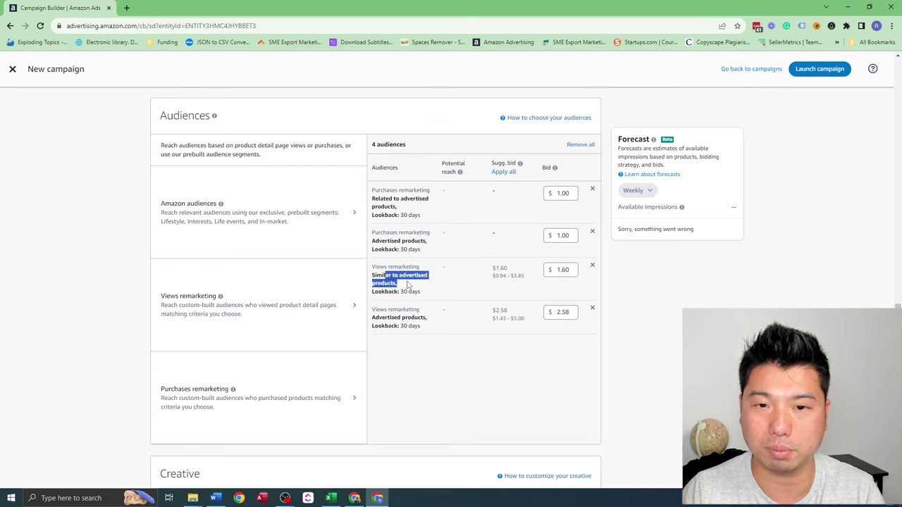
drag(391, 230, 427, 243)
click(428, 242)
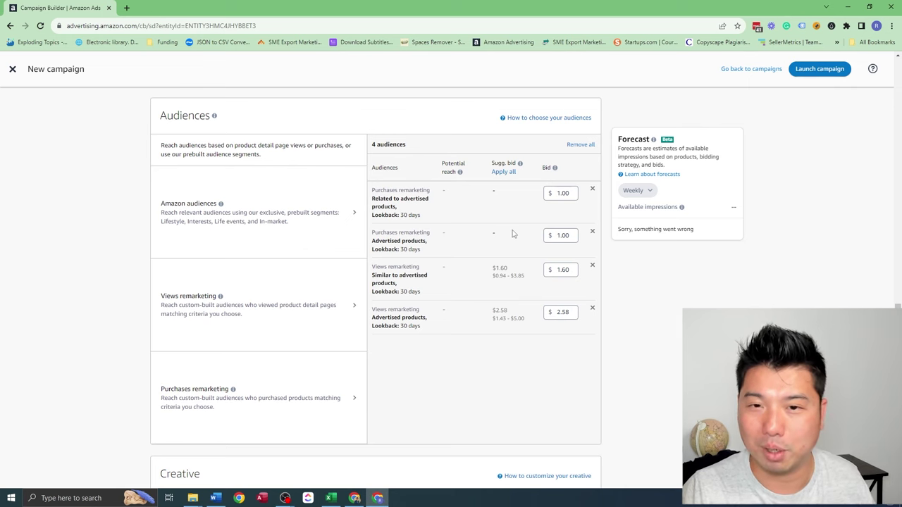
click(593, 190)
click(592, 189)
Compare the two remaining views remarketing audiences, similar to advertised products and advertised products, against the product being advertised.
drag(399, 204, 374, 199)
drag(373, 241, 401, 249)
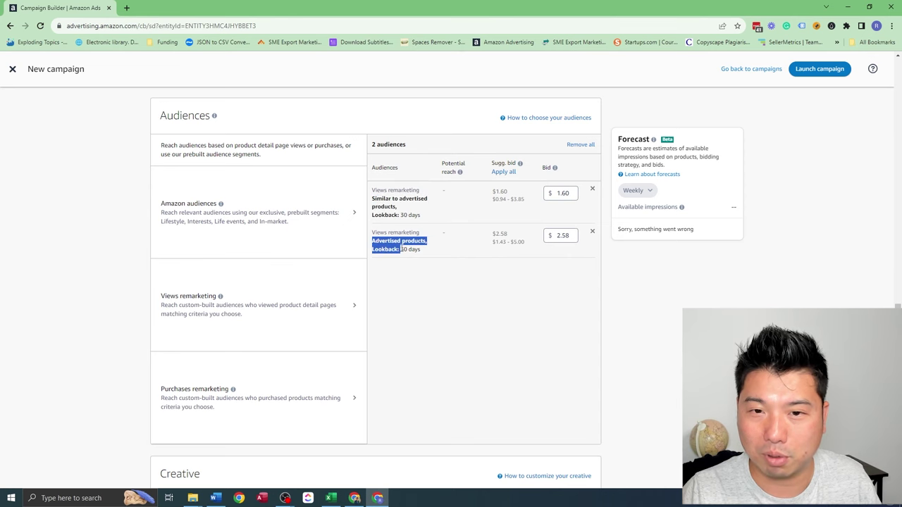
drag(374, 200, 413, 218)
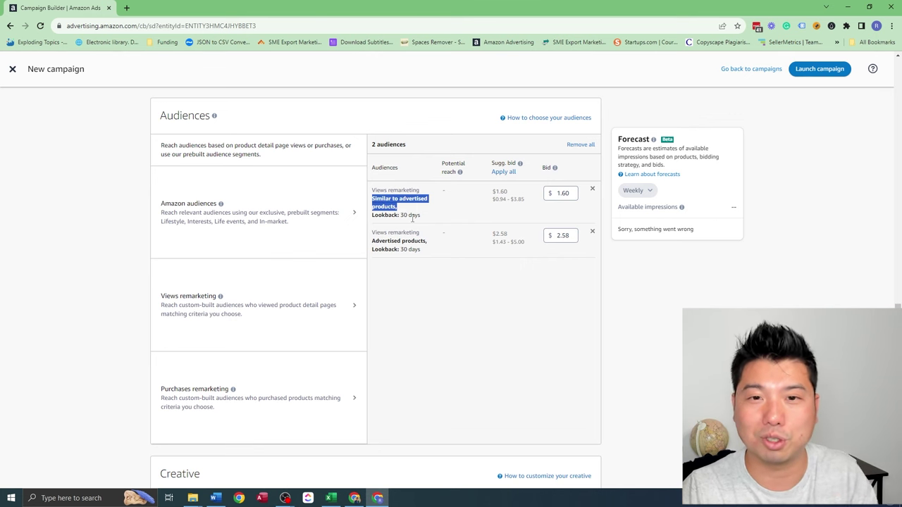
scroll(463, 252, up, 10)
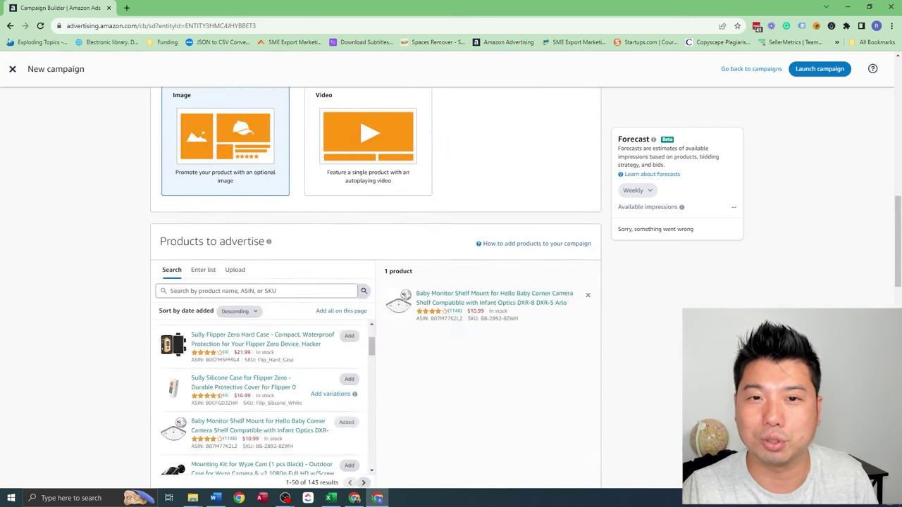
scroll(375, 282, down, 8)
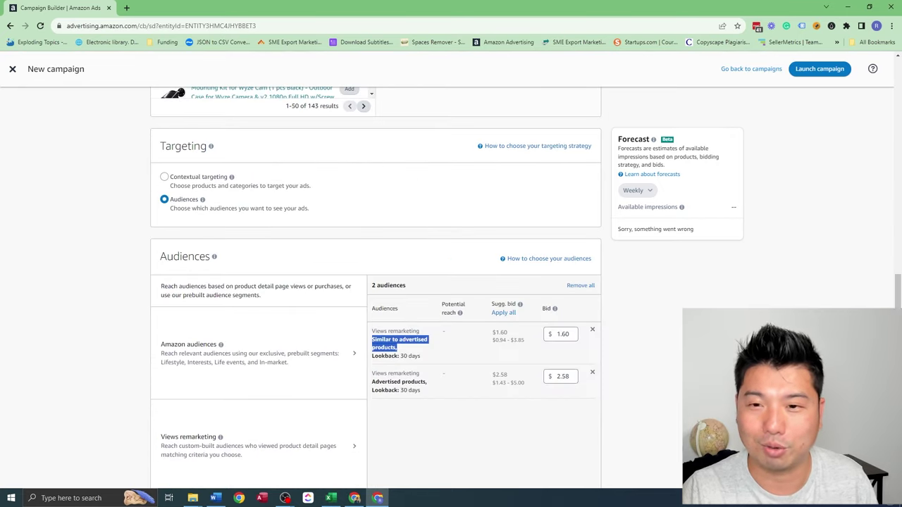
click(458, 356)
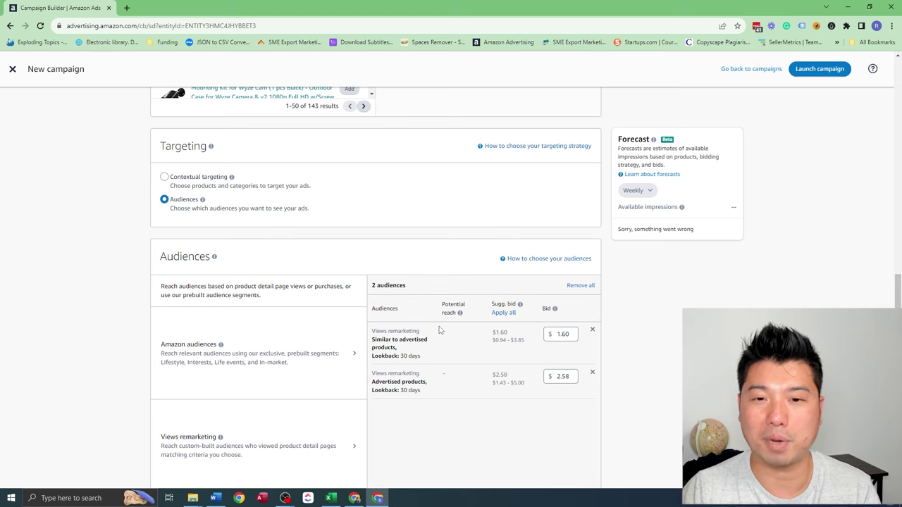
drag(415, 352, 372, 340)
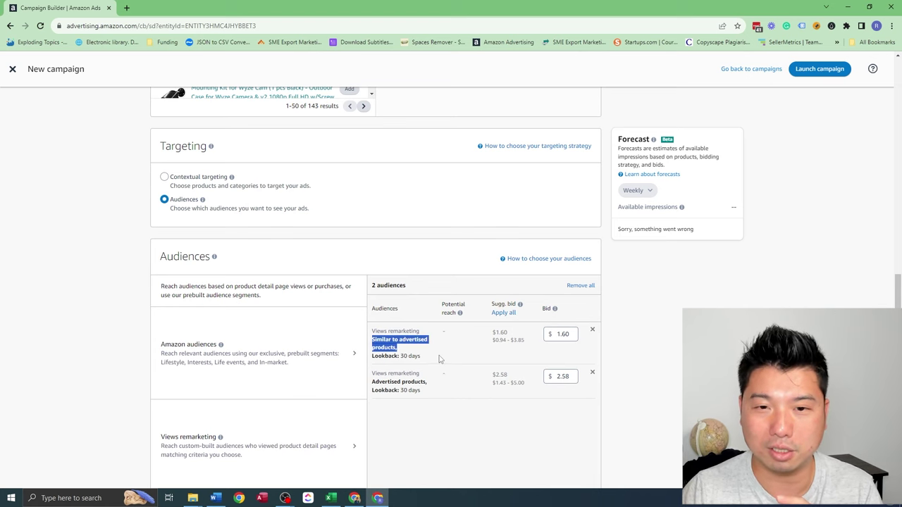
scroll(437, 357, down, 1)
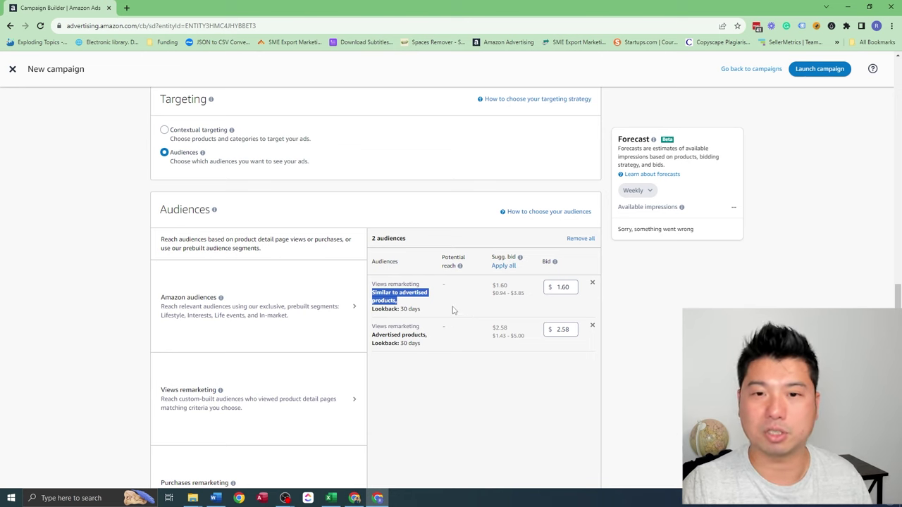
drag(399, 304, 373, 300)
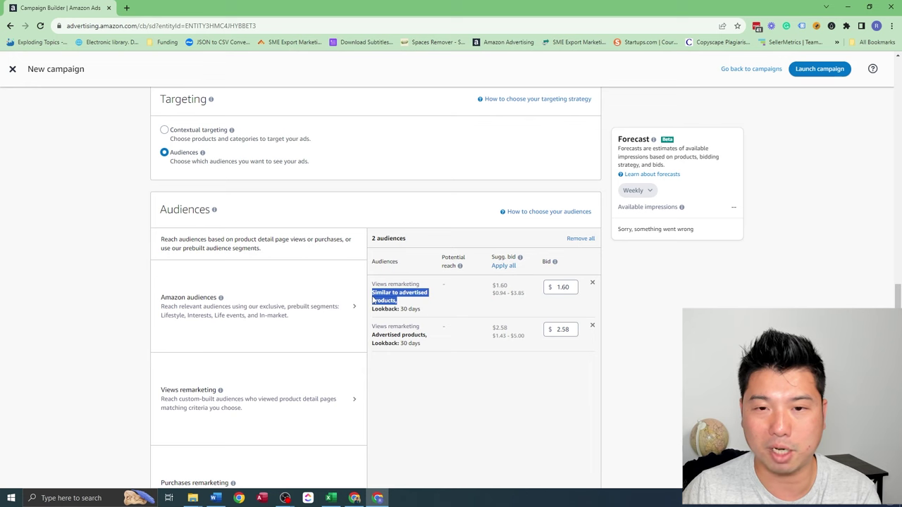
click(428, 311)
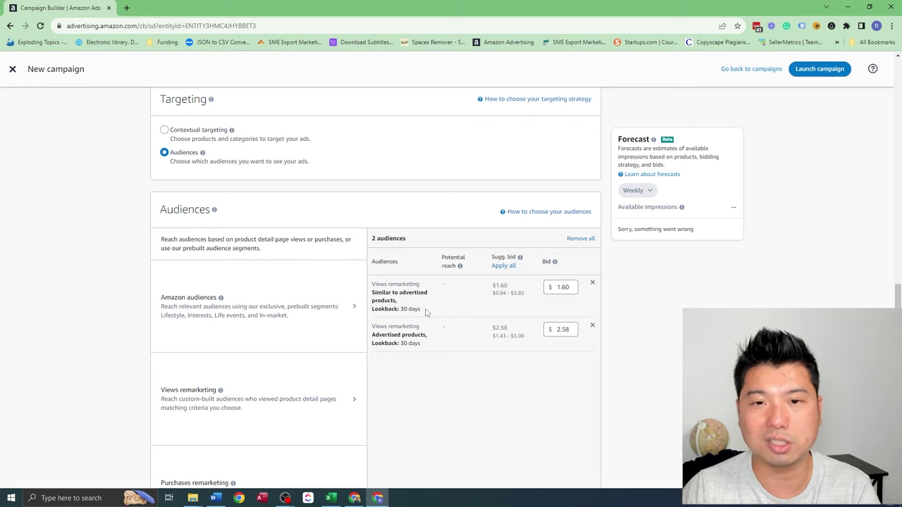
drag(425, 312, 368, 285)
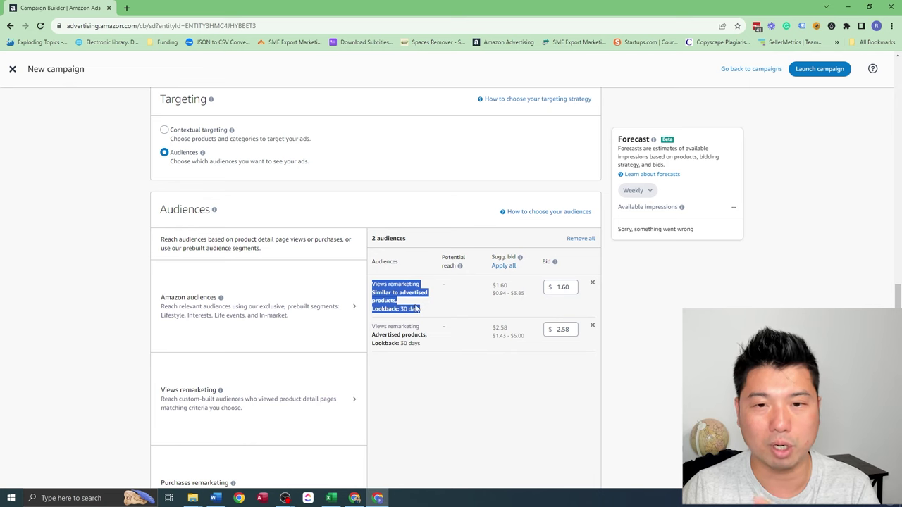
click(416, 308)
drag(399, 302, 373, 297)
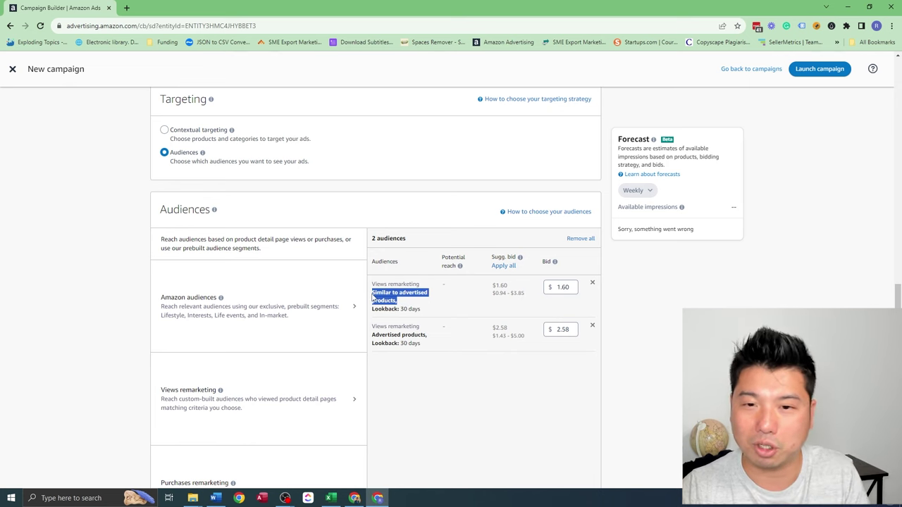
Remove the views remarketing audience similar to advertised products, and open the views remarketing audience options.
click(592, 283)
scroll(212, 317, down, 1)
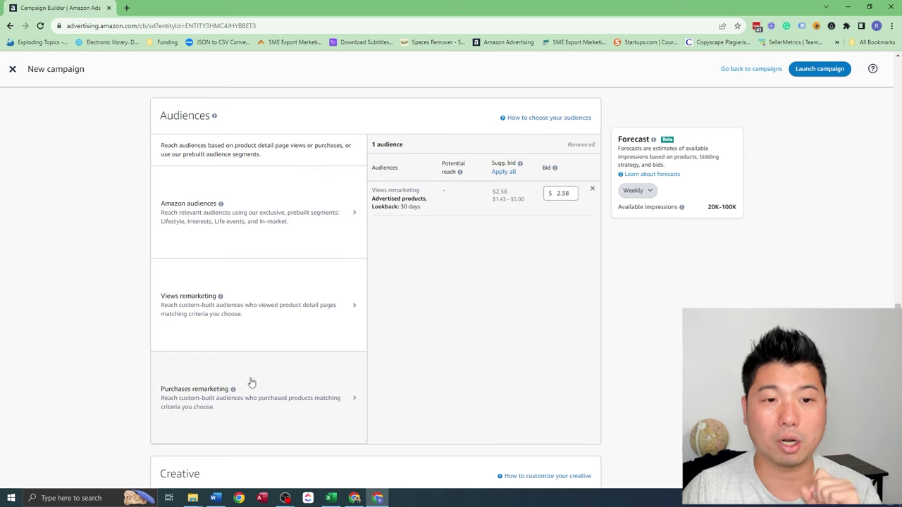
click(282, 305)
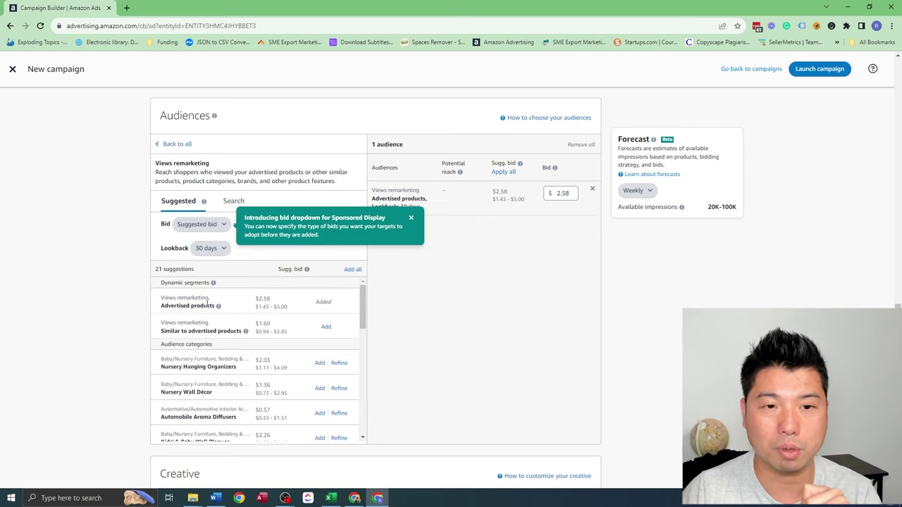
Read what the advertised products views remarketing audience covers, compare it with the advertised product, and dismiss the bid dropdown tip.
drag(161, 306, 190, 308)
mouse_move(219, 310)
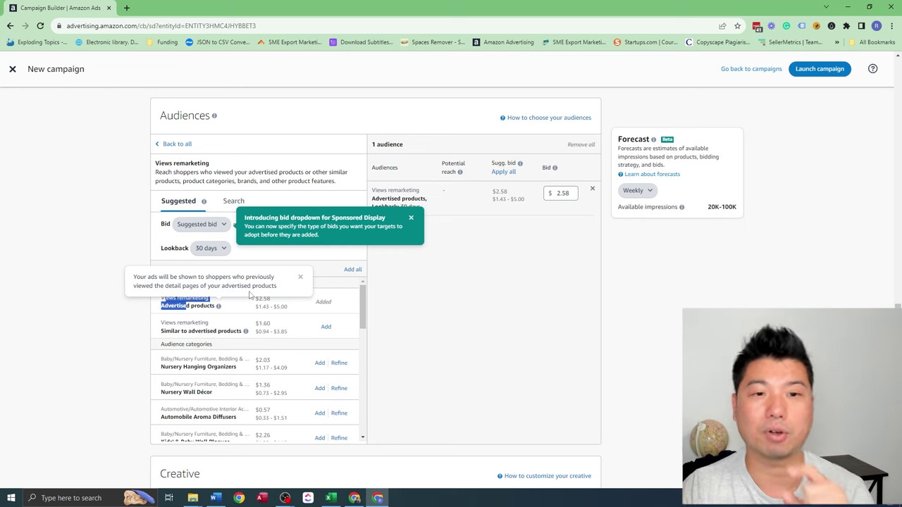
scroll(521, 233, up, 6)
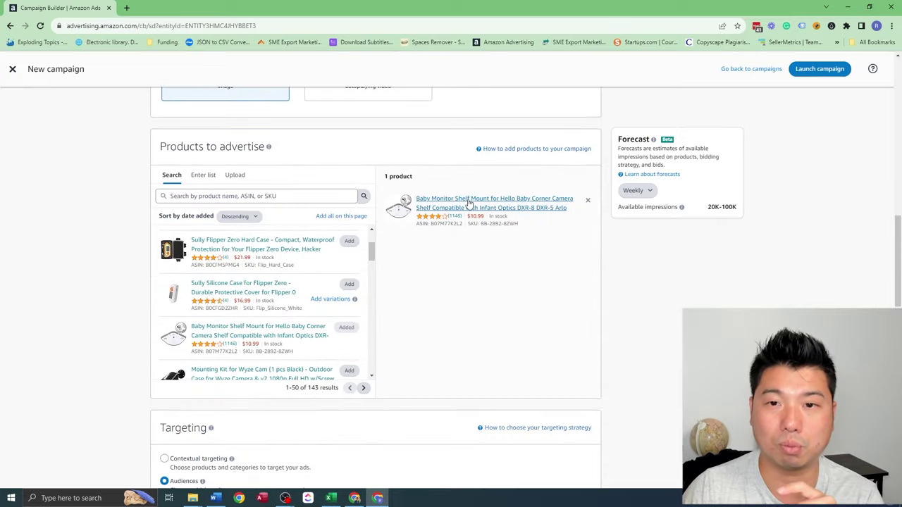
scroll(493, 262, down, 1)
scroll(493, 262, down, 5)
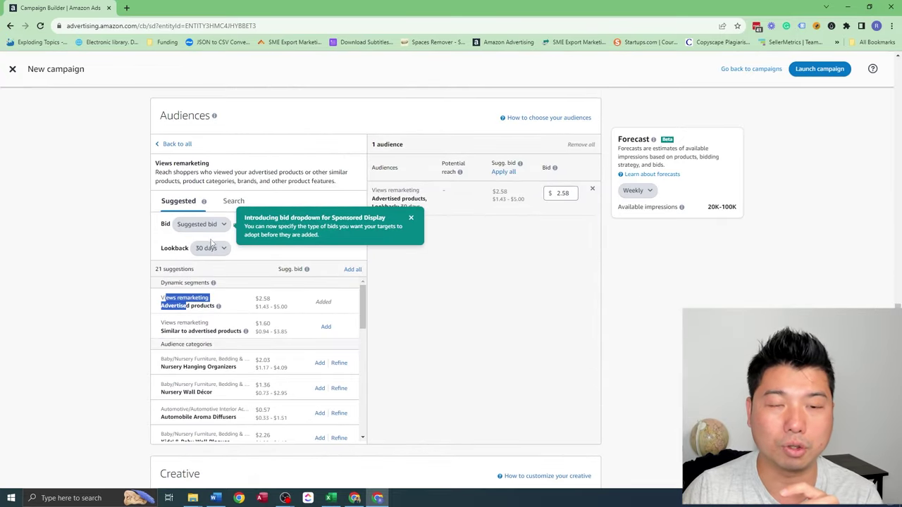
click(410, 219)
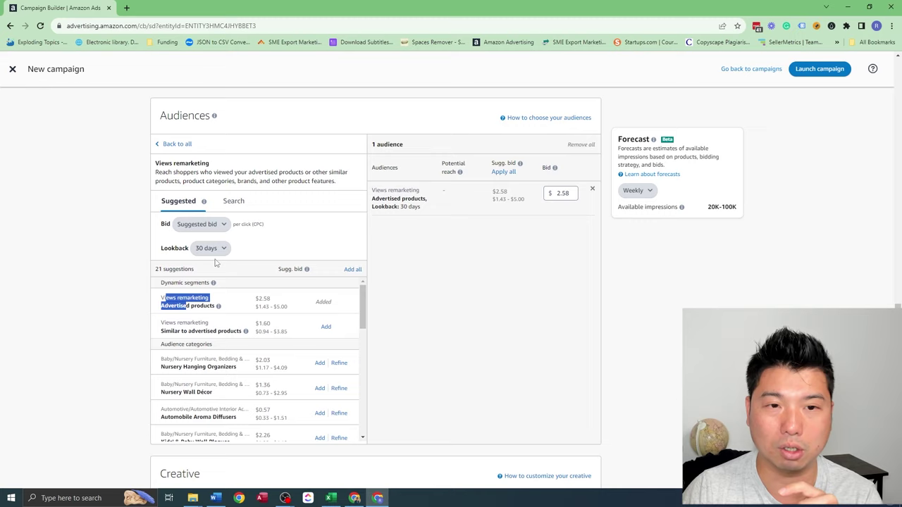
Set the bid of the selected 30-day advertised products audience to $1.00 and save it.
scroll(212, 250, down, 1)
scroll(512, 264, up, 2)
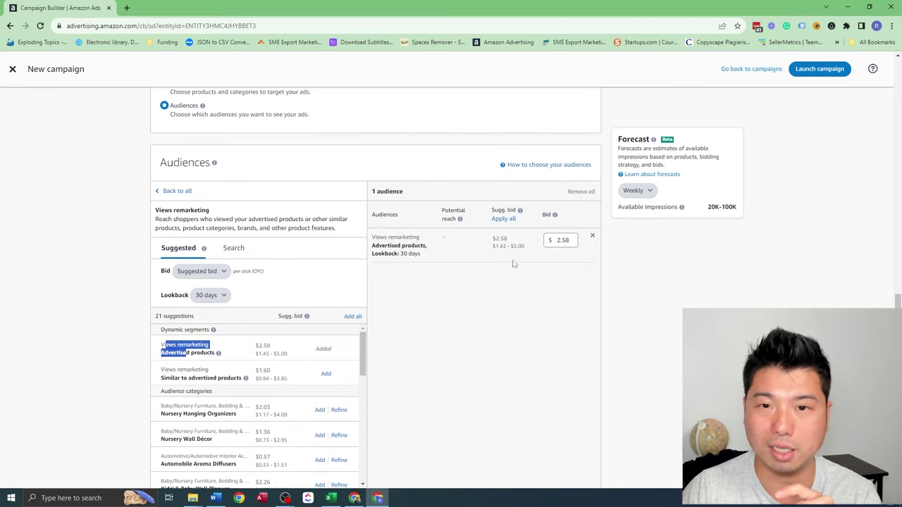
click(564, 241)
double_click(563, 240)
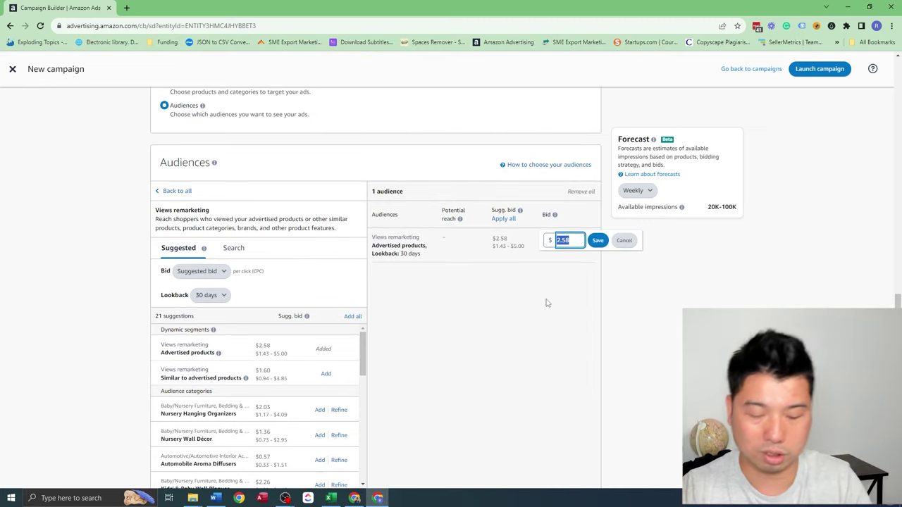
text(1)
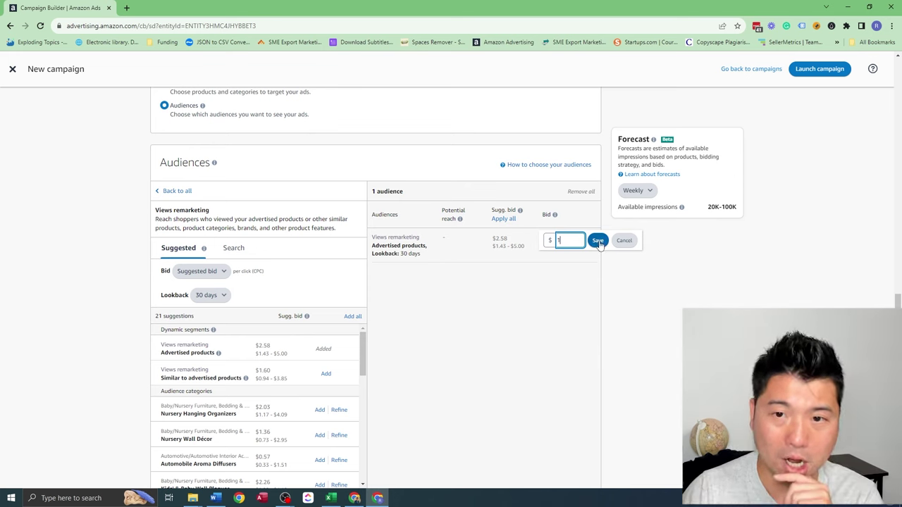
click(597, 241)
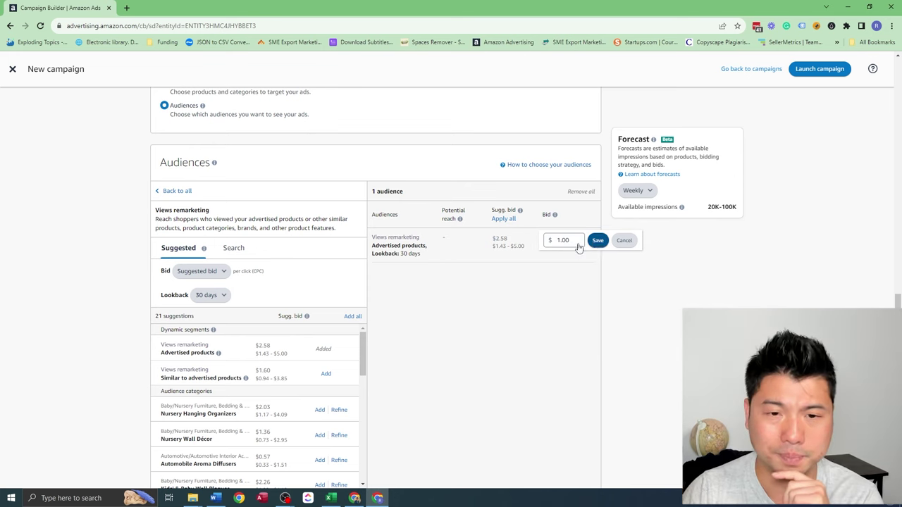
Switch the bid type to Custom bid and add the advertised products views audience with a 7-day lookback.
click(212, 296)
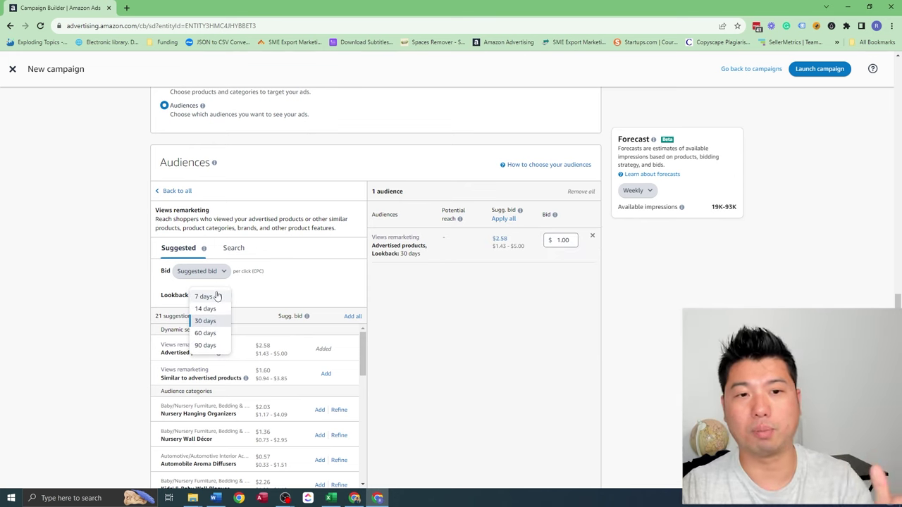
click(211, 275)
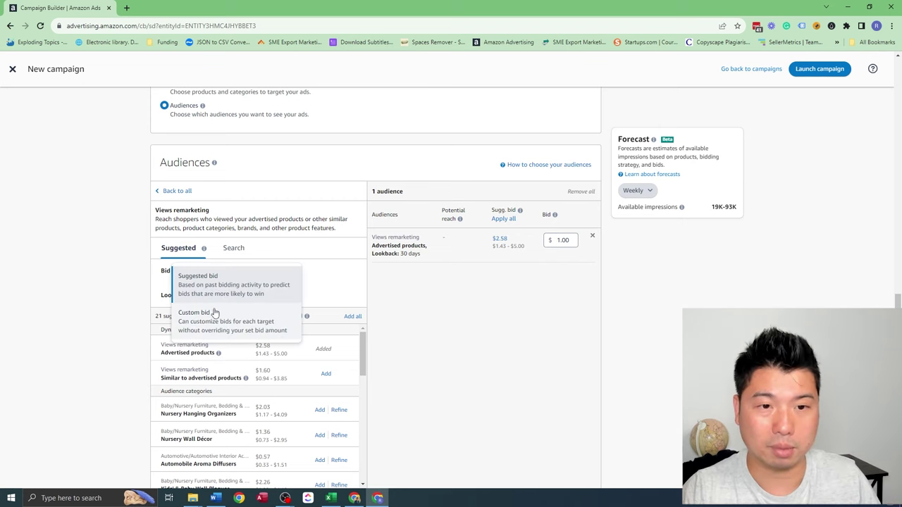
click(211, 312)
click(216, 295)
click(216, 297)
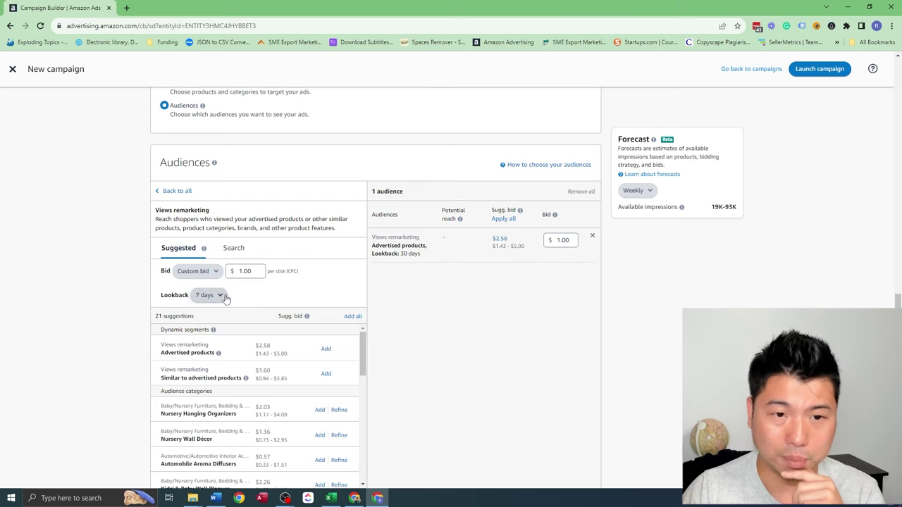
click(332, 350)
Add the advertised products views audience with a 14-day lookback and again with a 60-day lookback.
click(211, 295)
click(206, 308)
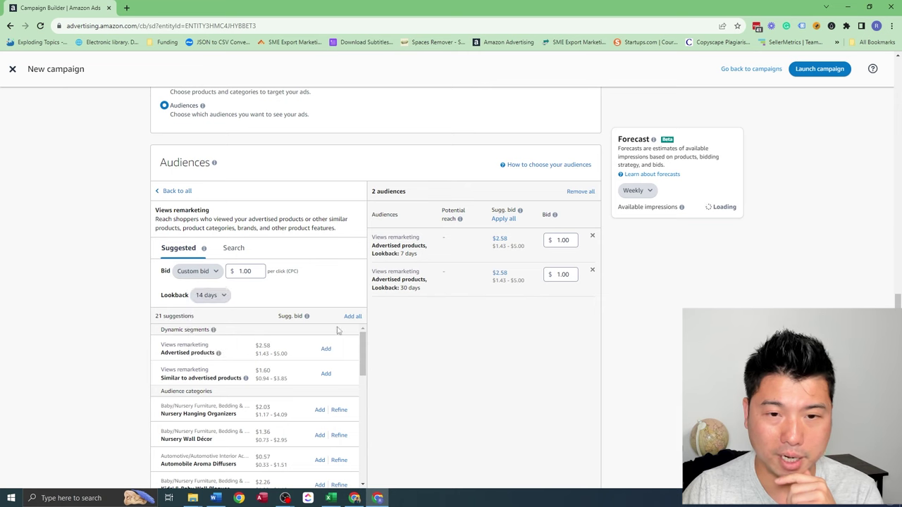
click(325, 350)
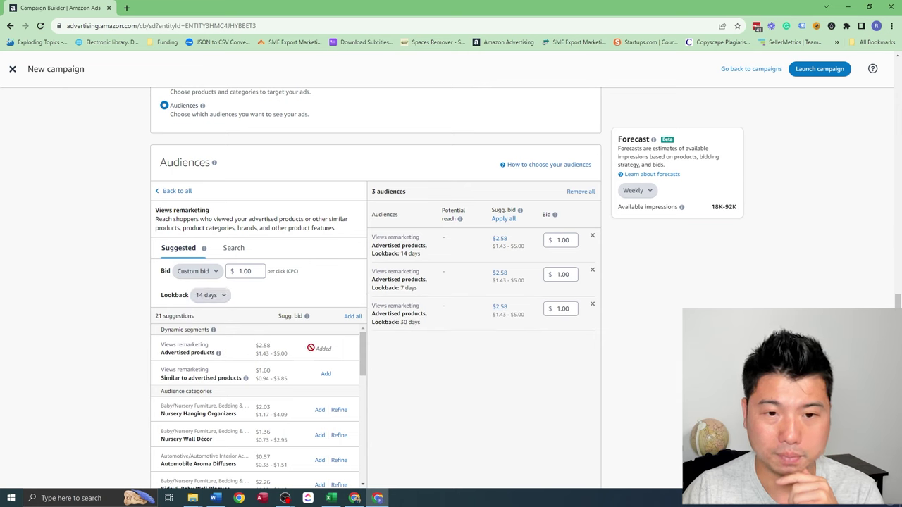
click(211, 295)
click(210, 332)
click(322, 350)
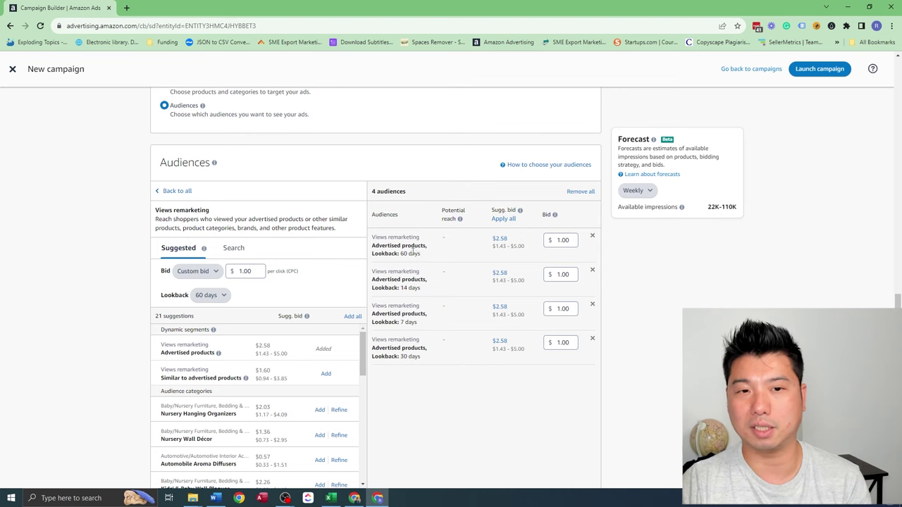
Set the bid to $1.25 for the 7-day lookback audience and $1.10 for the 14-day one.
click(210, 295)
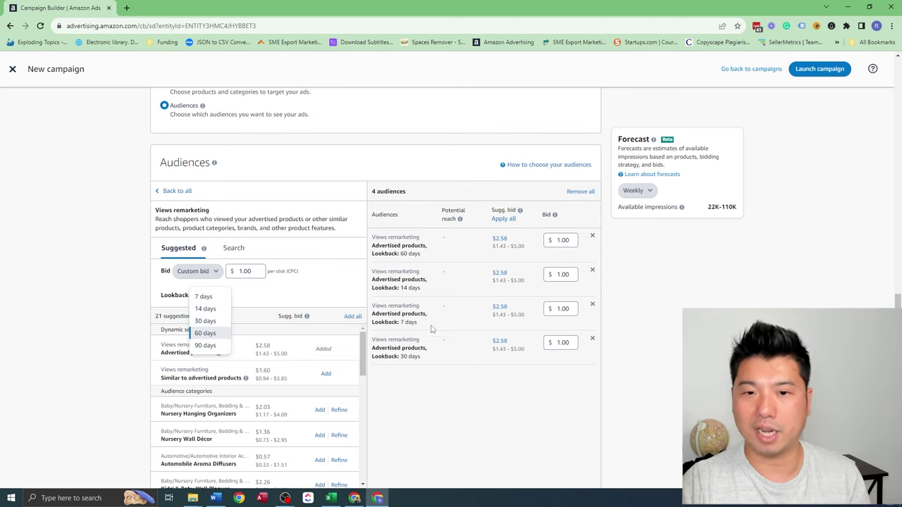
click(563, 313)
click(563, 314)
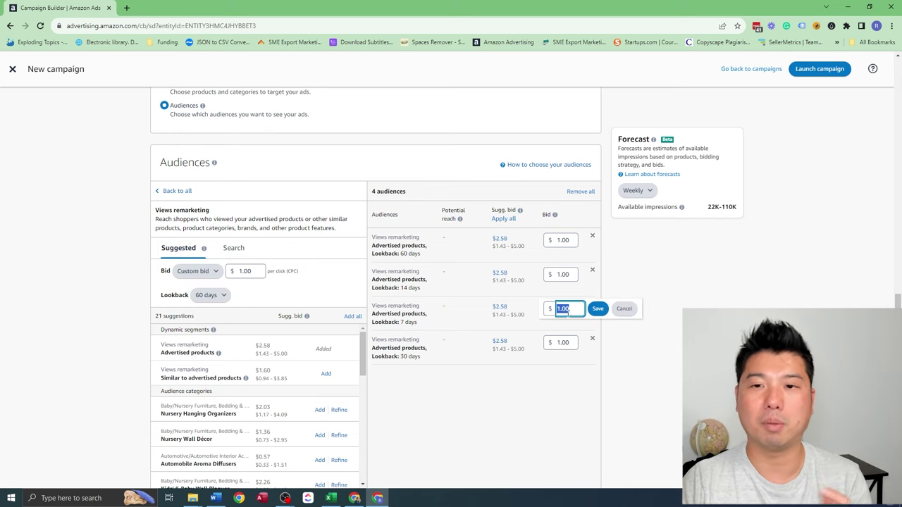
text(1.25)
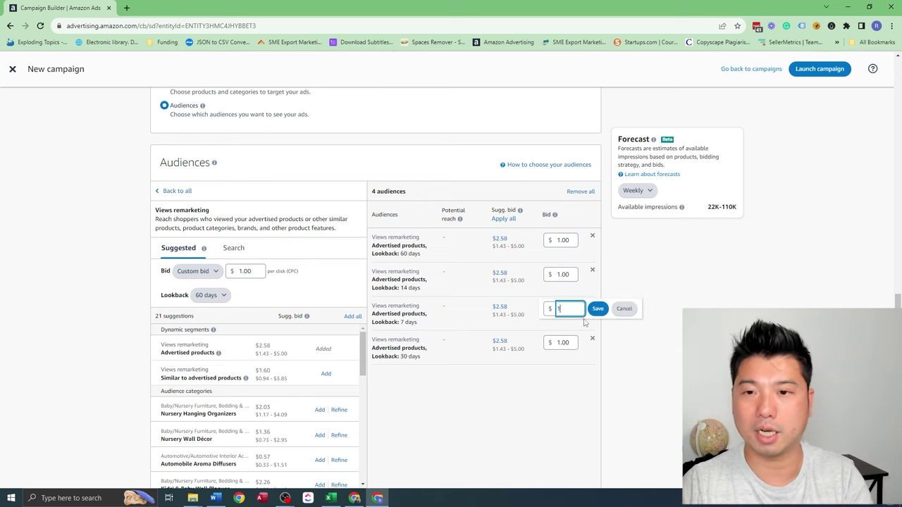
click(598, 311)
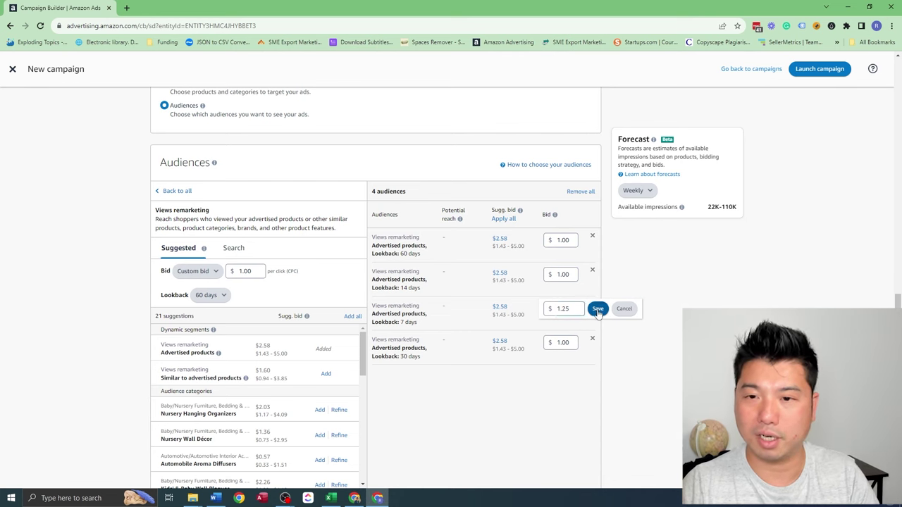
click(570, 274)
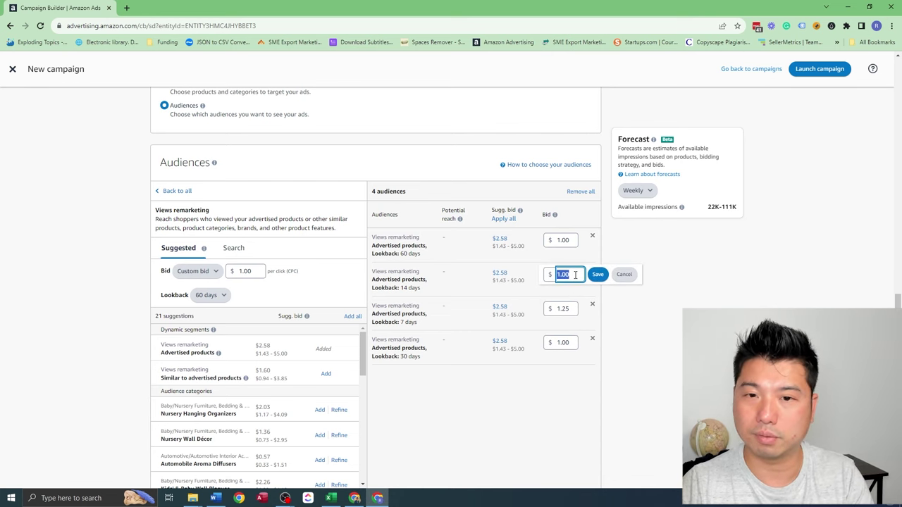
text(1.10)
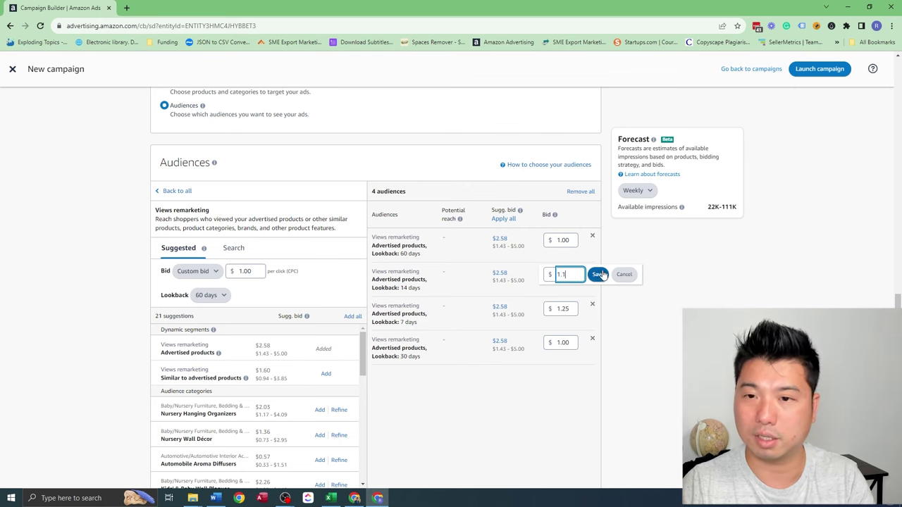
click(597, 274)
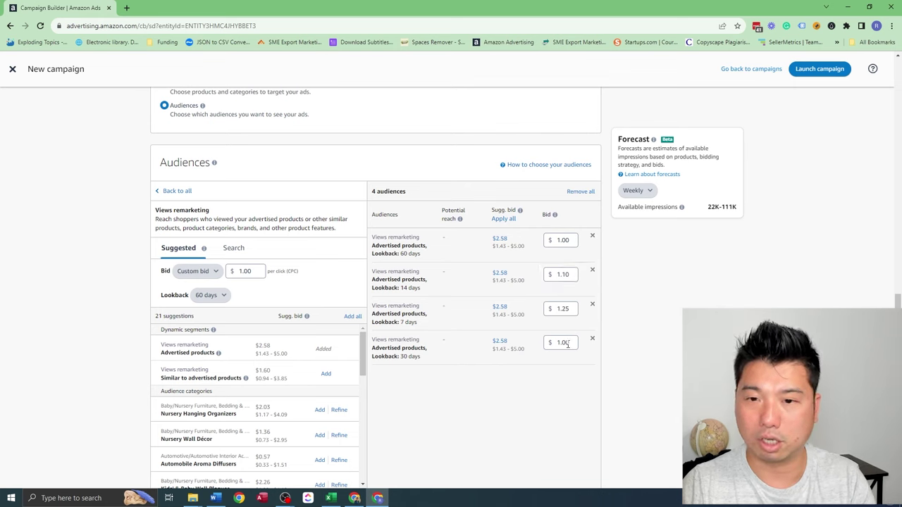
Set the bid of the 60-day lookback audience to $0.70 and save it.
click(567, 240)
key(BackSpace)
text(0.70)
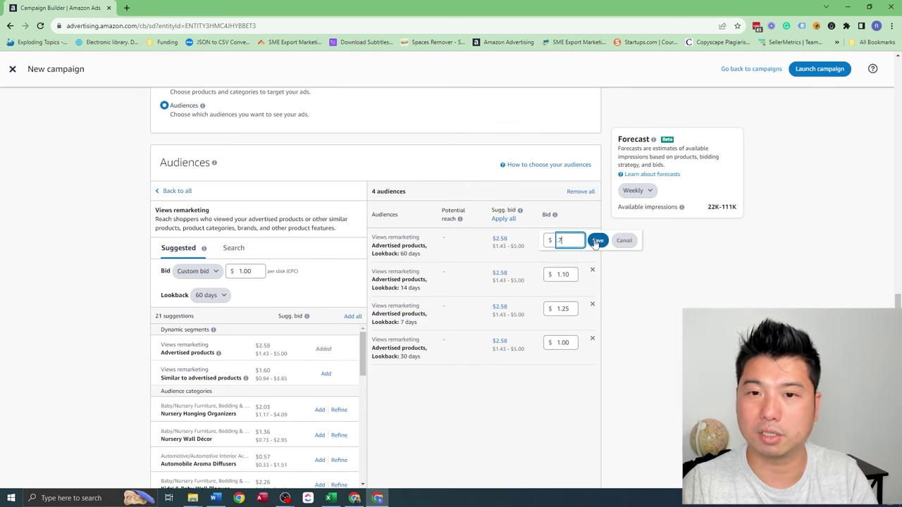
click(597, 240)
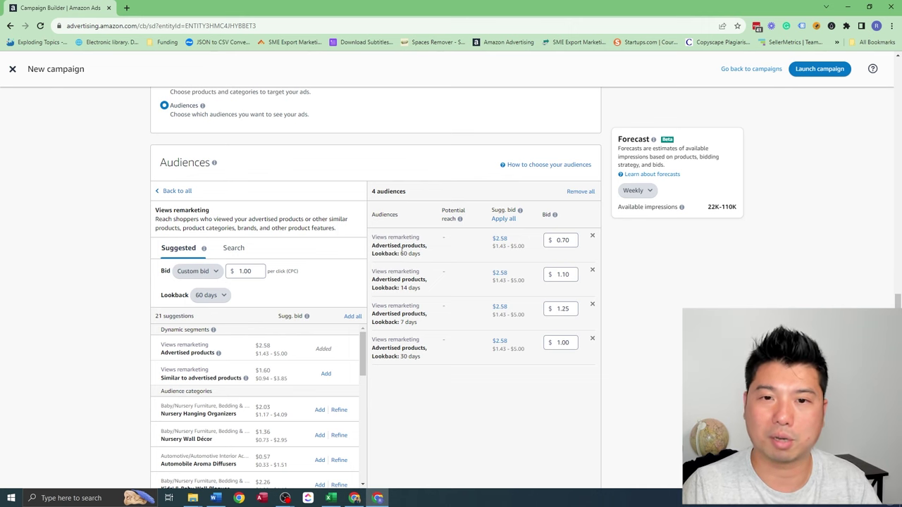
Leave the creative's logo, headline and image customizations off and launch the campaign.
scroll(429, 179, down, 5)
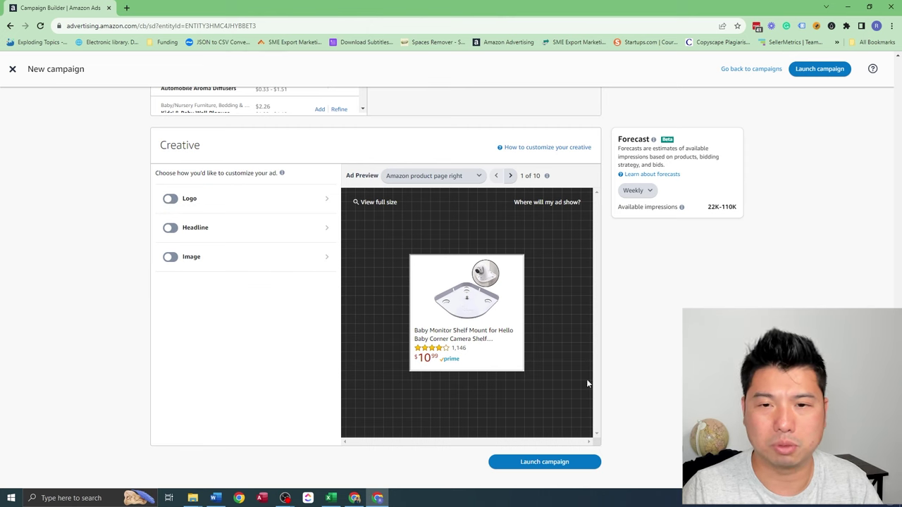
scroll(570, 324, down, 2)
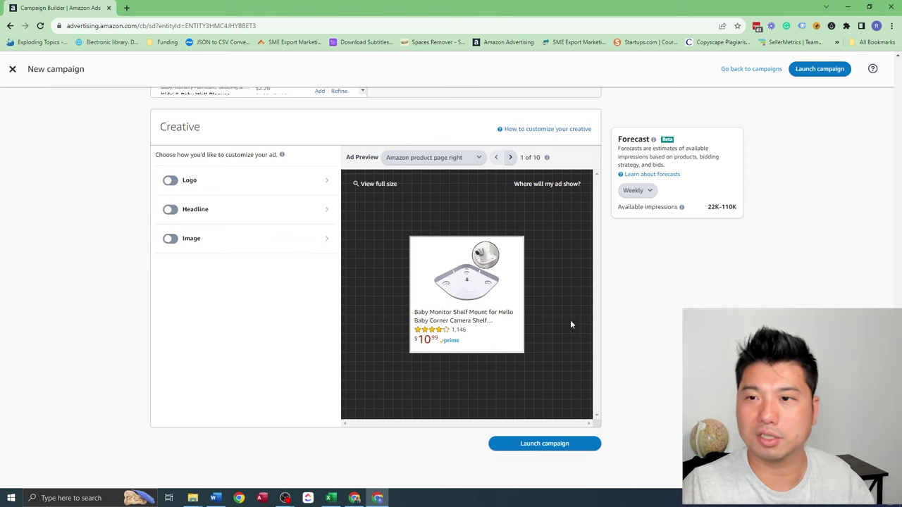
click(533, 381)
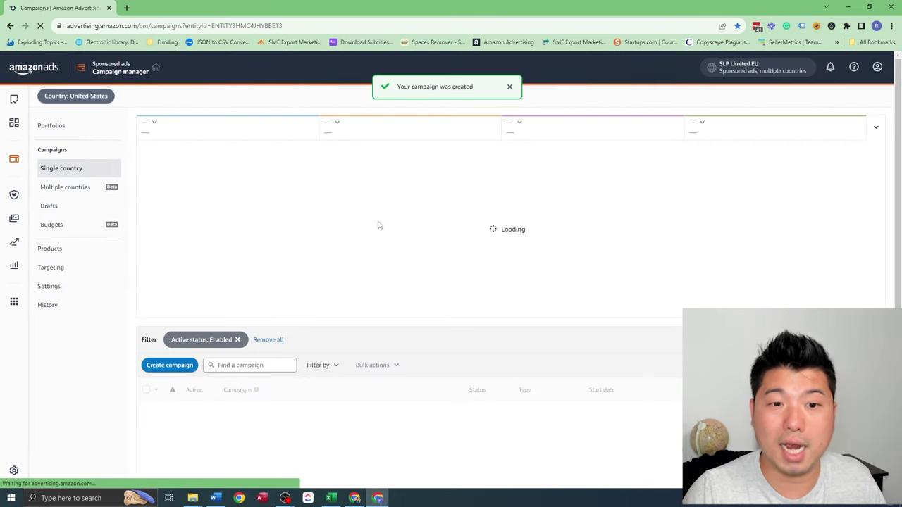
Examine the sponsored ad placements on the Opopop popcorn popper's Amazon page and open the Salbree popper's product page.
scroll(377, 224, down, 1)
scroll(378, 223, down, 2)
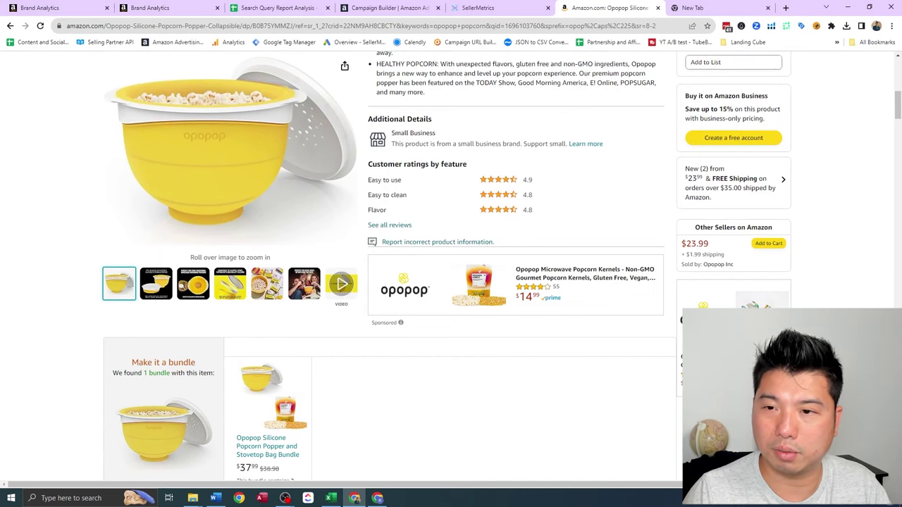
scroll(651, 298, down, 5)
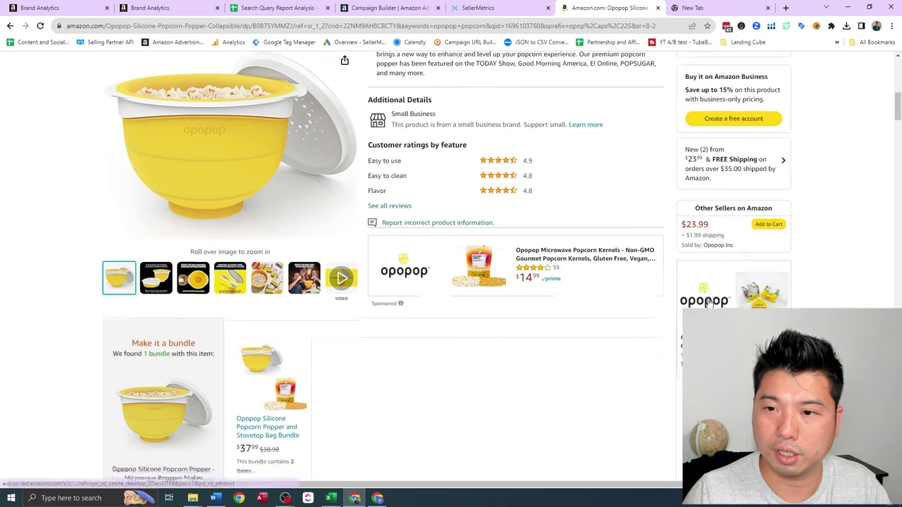
scroll(651, 298, down, 2)
click(428, 331)
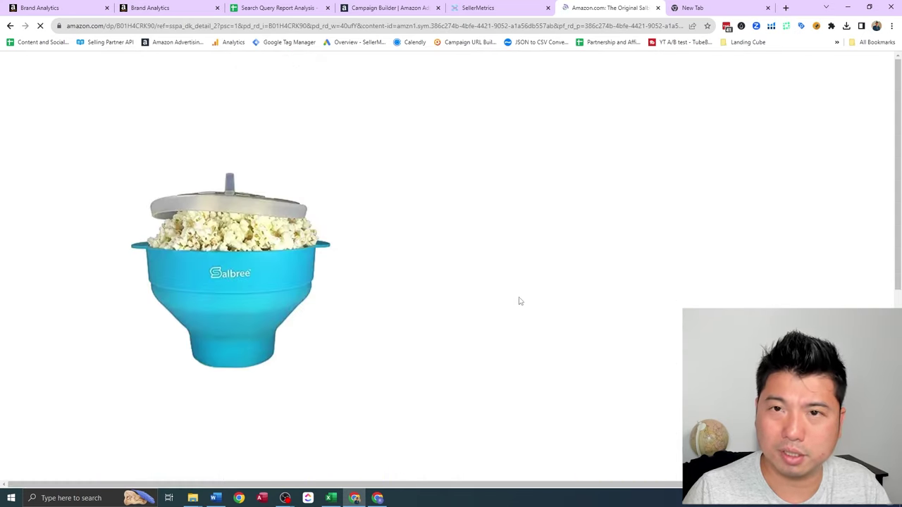
Back in the campaign manager, sort the campaigns by newest start date and open US_Baby_Monitor_Mount_SD_Audience_Remarketing.
click(378, 455)
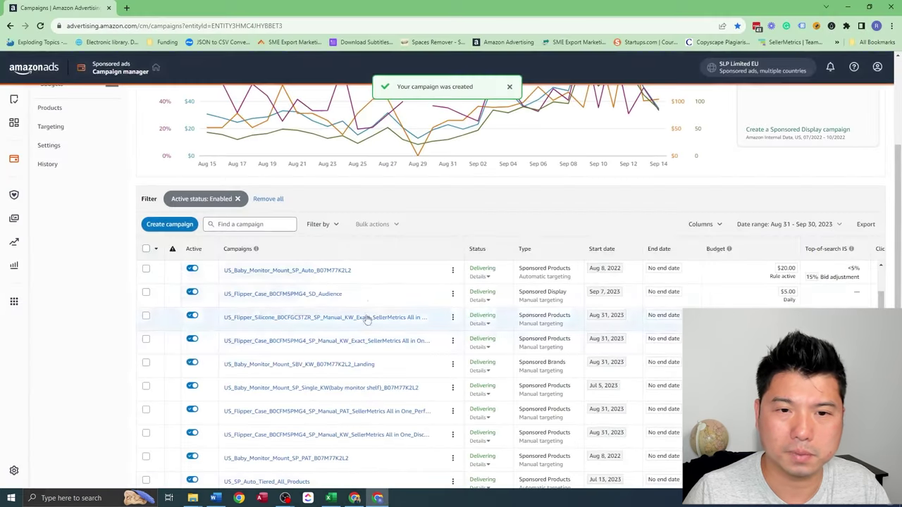
click(600, 250)
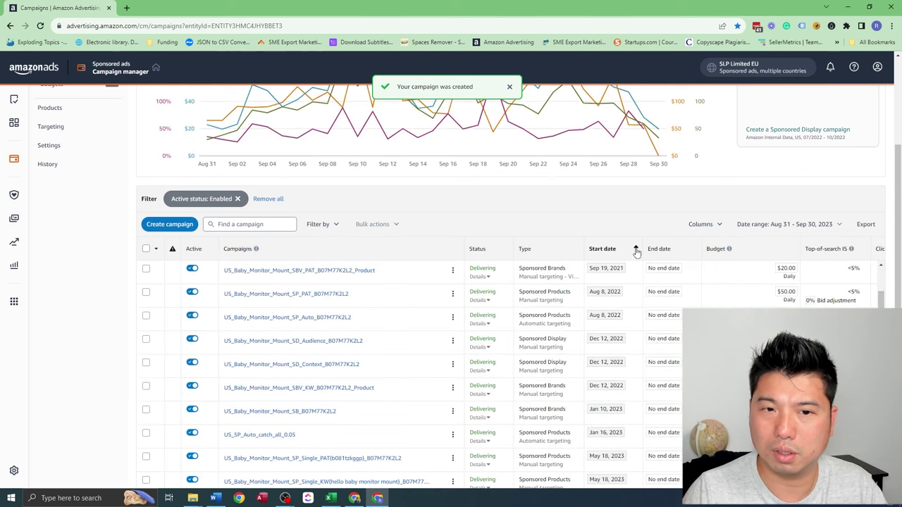
scroll(326, 399, up, 1)
click(323, 394)
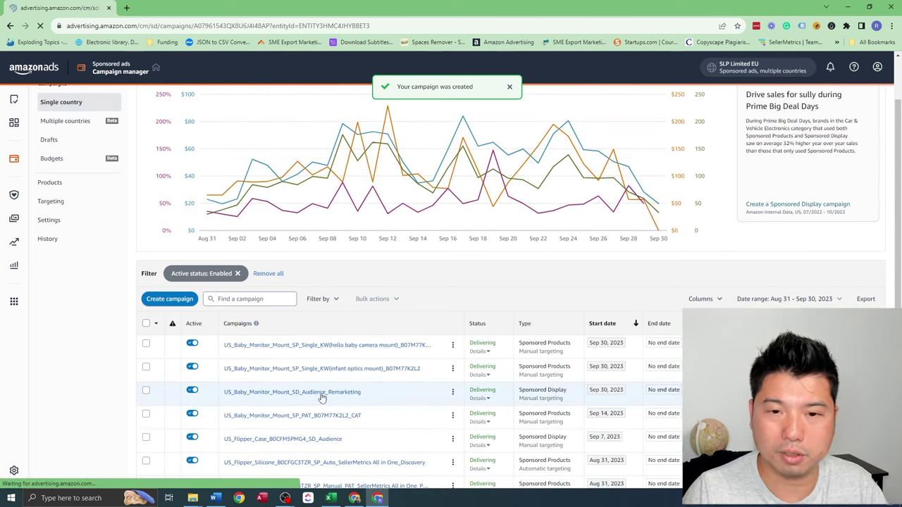
Switch to the Salbree popcorn popper's Amazon page and examine its sponsored placements, including the 4 stars and above carousel.
click(392, 497)
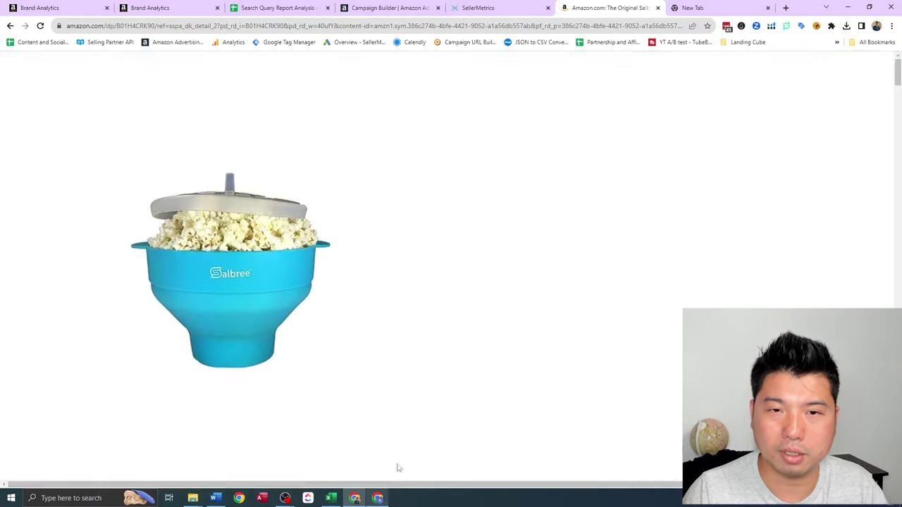
scroll(557, 279, down, 10)
scroll(585, 289, down, 3)
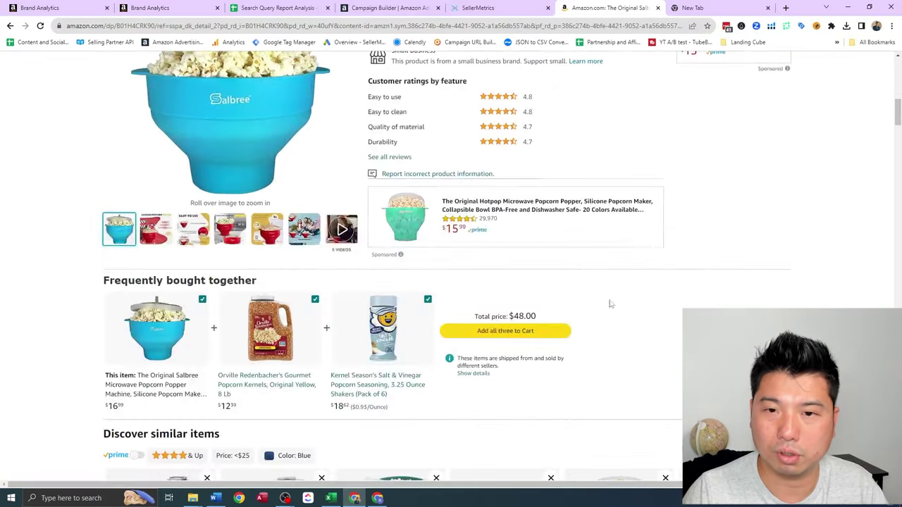
scroll(608, 303, up, 3)
scroll(703, 232, down, 15)
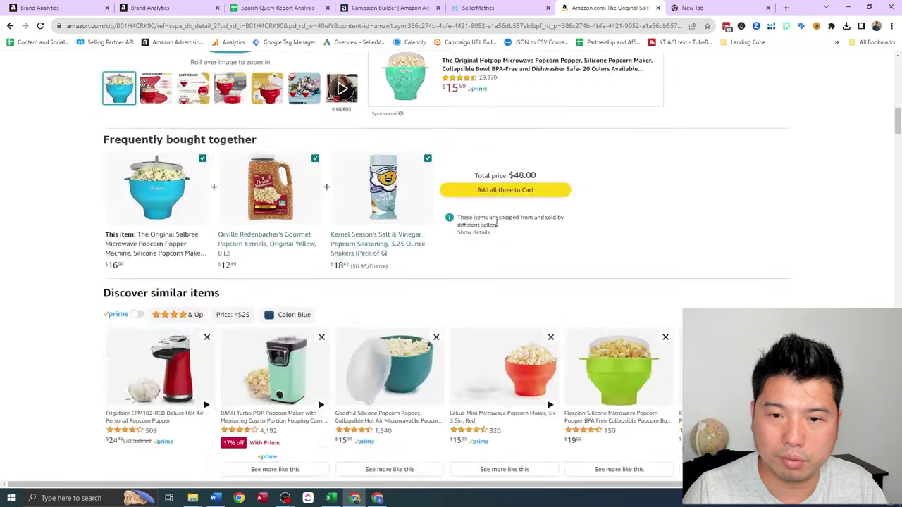
scroll(583, 224, up, 10)
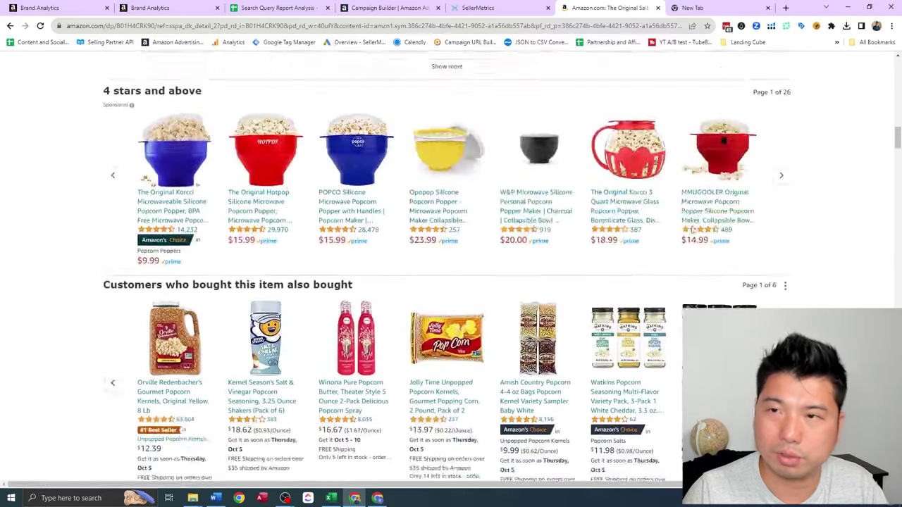
click(847, 8)
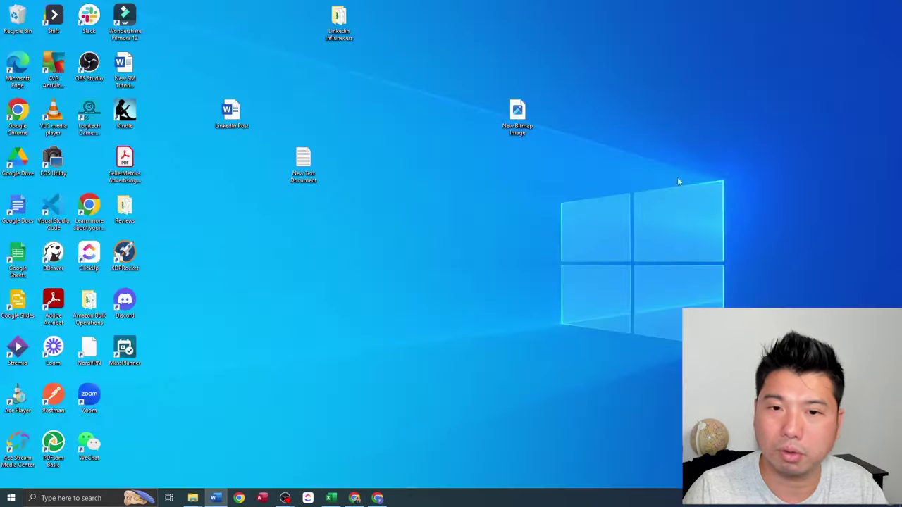
Back in the campaign manager, widen the ad group name column and copy the existing ad group's full name.
click(378, 498)
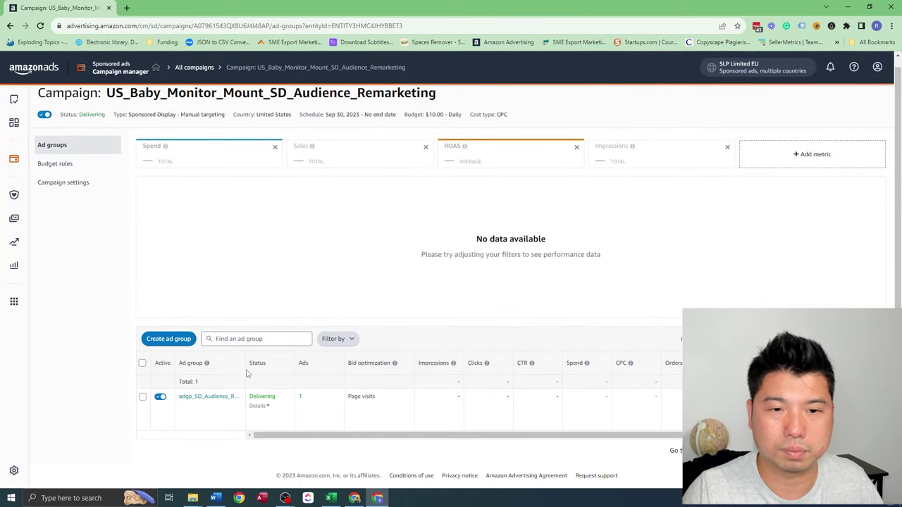
drag(246, 371, 431, 367)
drag(179, 407, 281, 402)
key(ctrl+c)
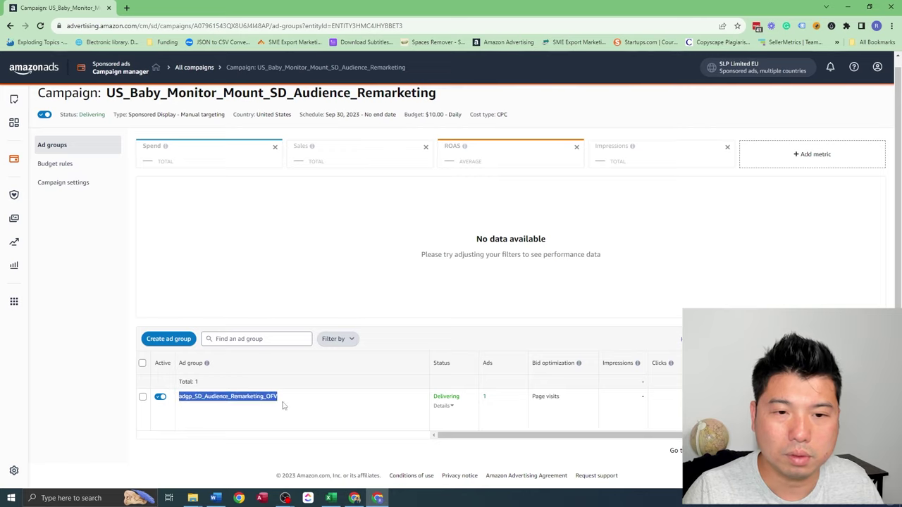
Start a new ad group in this campaign and name it adgp_SD_Audience_Remarketing_OFV_Vids.
click(275, 399)
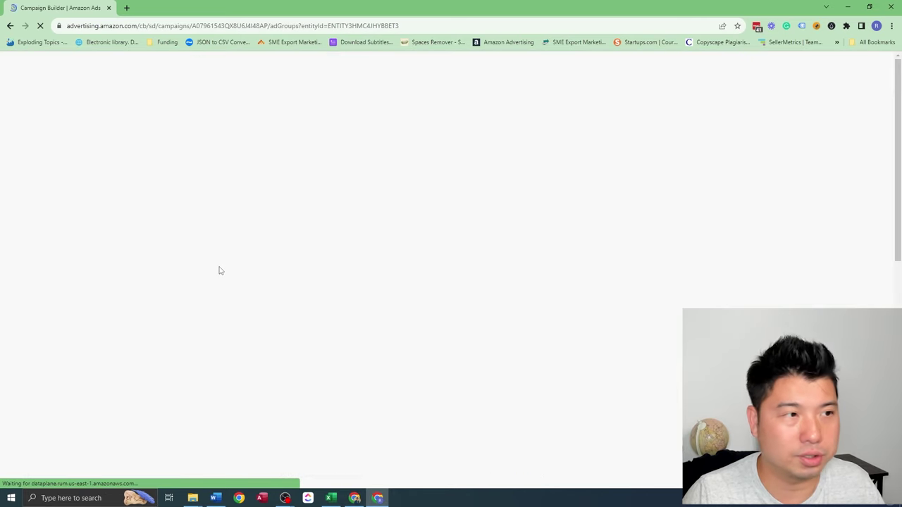
click(278, 212)
key(ctrl+a)
key(ctrl+v)
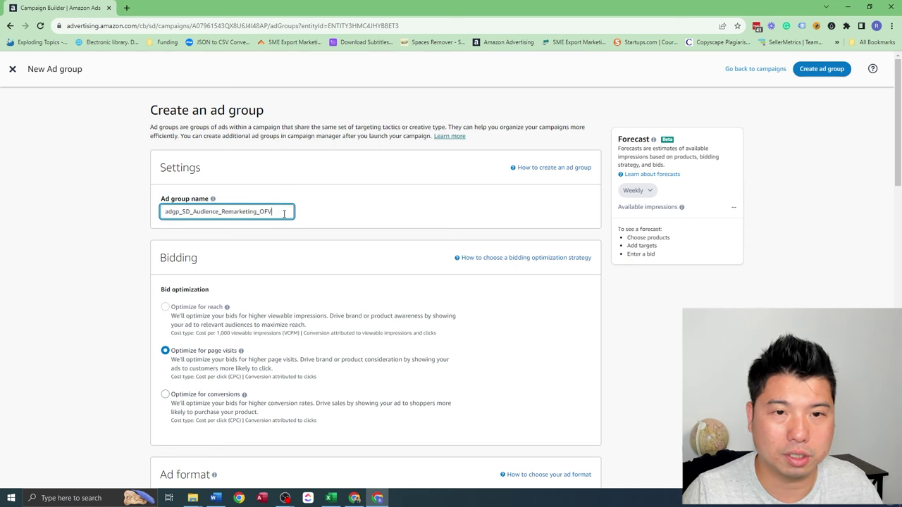
text(_Vids)
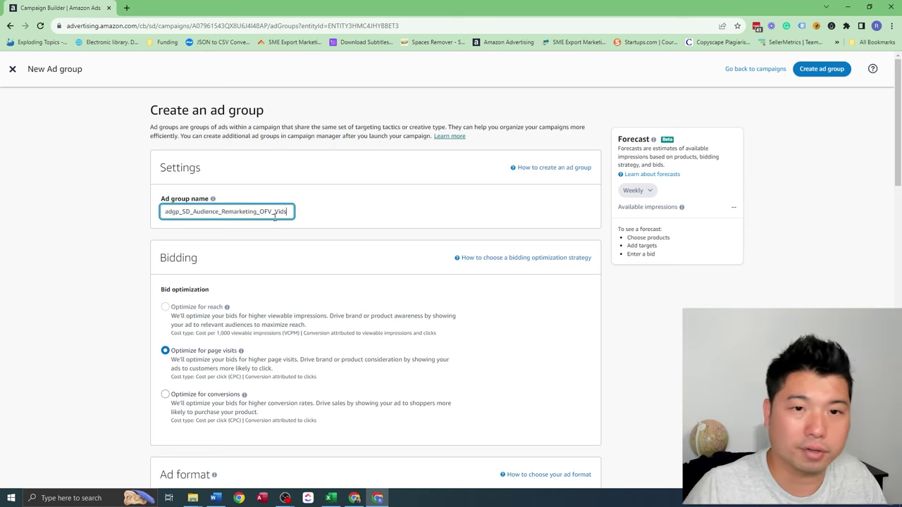
Choose the Video ad format and add the Baby Monitor Shelf Mount (ASIN B07M77K2L2) as the advertised product.
scroll(418, 202, down, 3)
click(360, 366)
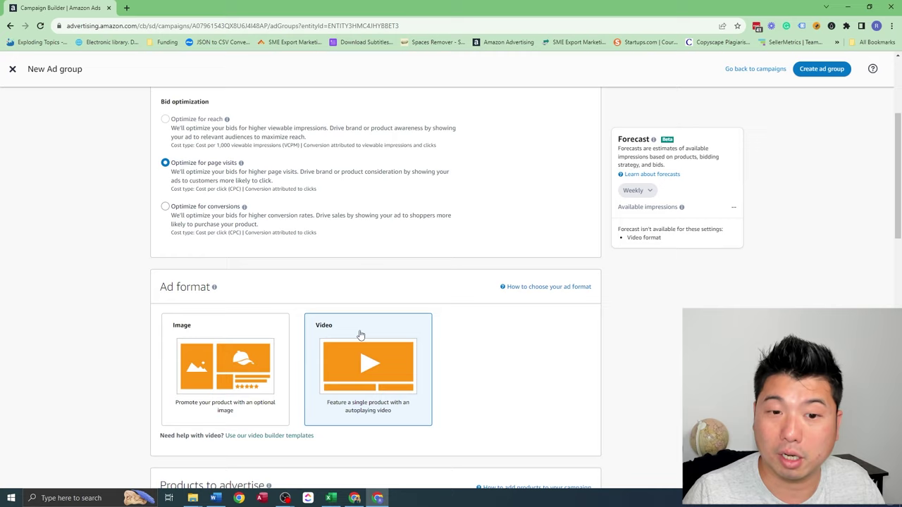
scroll(359, 310, down, 2)
scroll(352, 262, down, 1)
scroll(370, 391, down, 1)
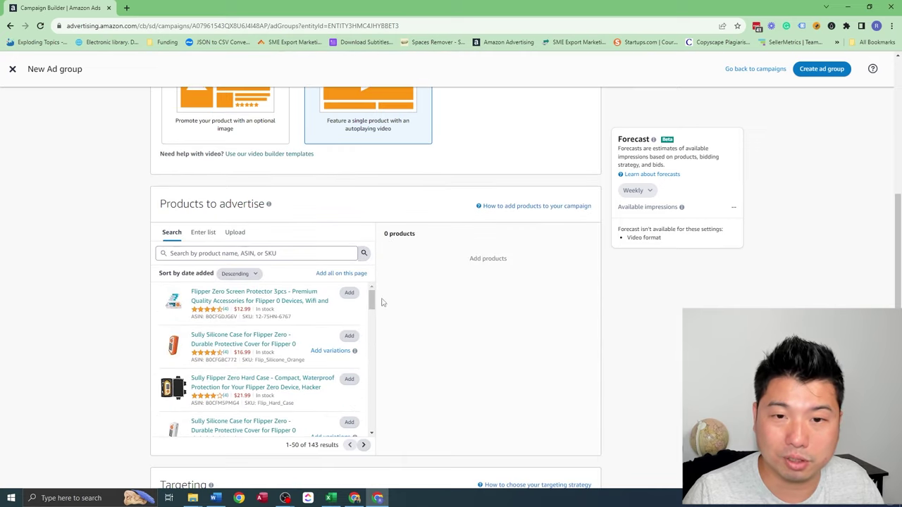
scroll(374, 302, down, 3)
click(349, 338)
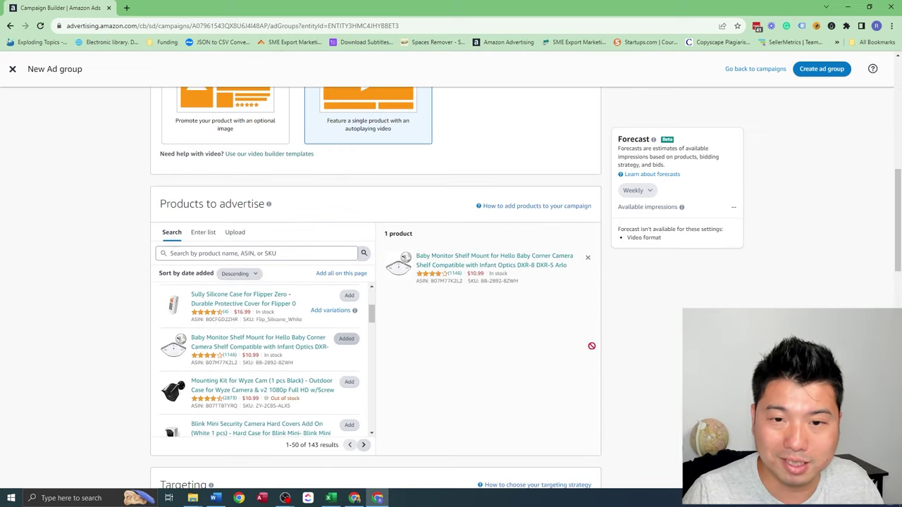
scroll(679, 339, up, 2)
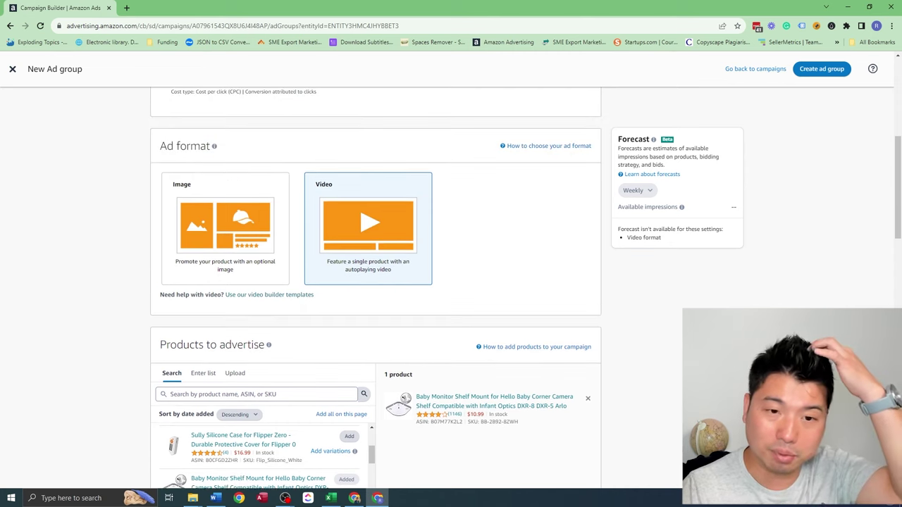
scroll(376, 281, down, 2)
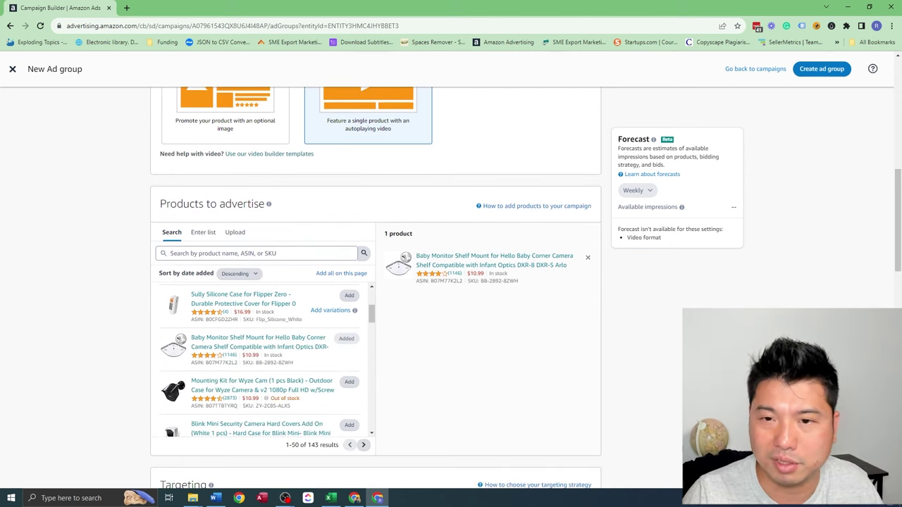
Under audience targeting, add the Views remarketing advertised products segment with a 30-day lookback at a custom bid of $1.25.
scroll(103, 331, down, 5)
click(575, 297)
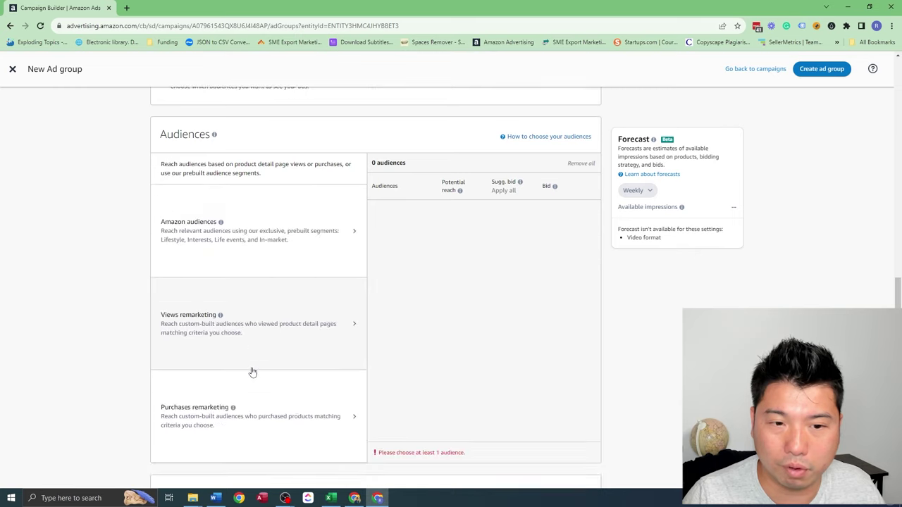
click(289, 301)
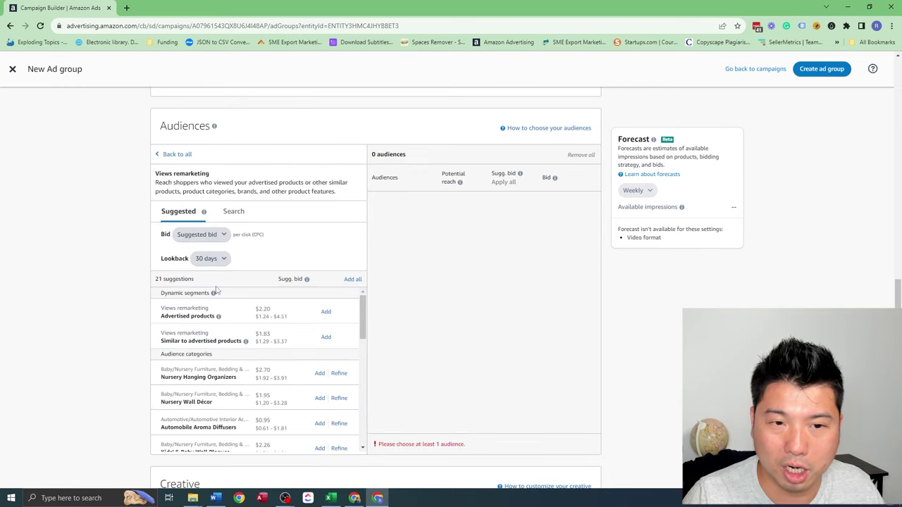
click(204, 234)
click(211, 267)
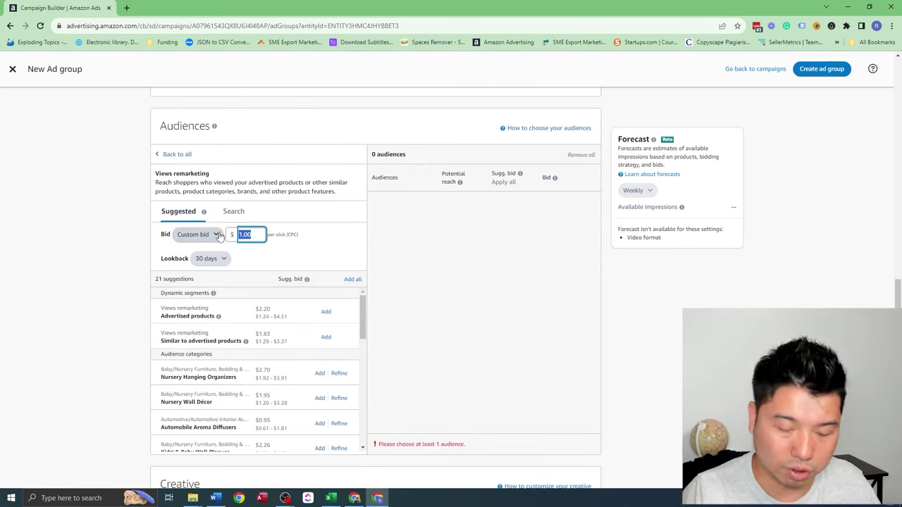
text(5)
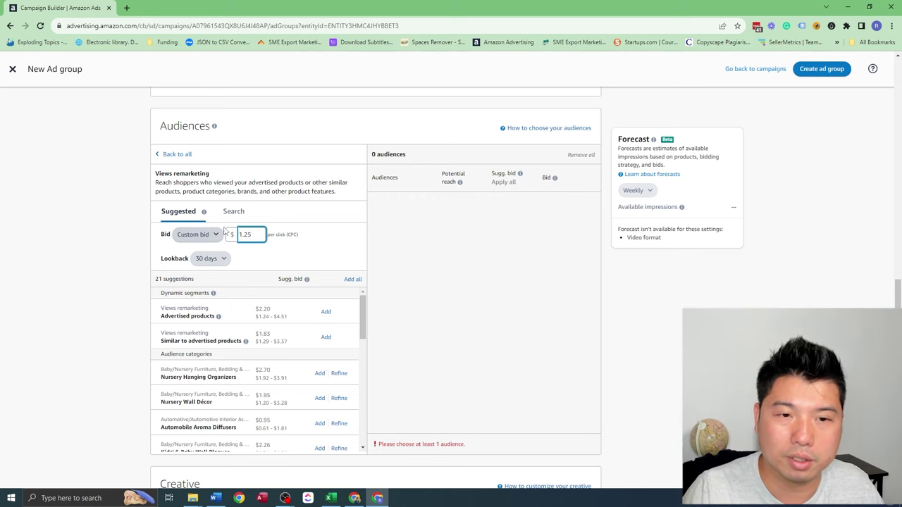
click(326, 312)
Add the advertised products segment again with a 14-day lookback at a custom bid of $1.15.
click(210, 258)
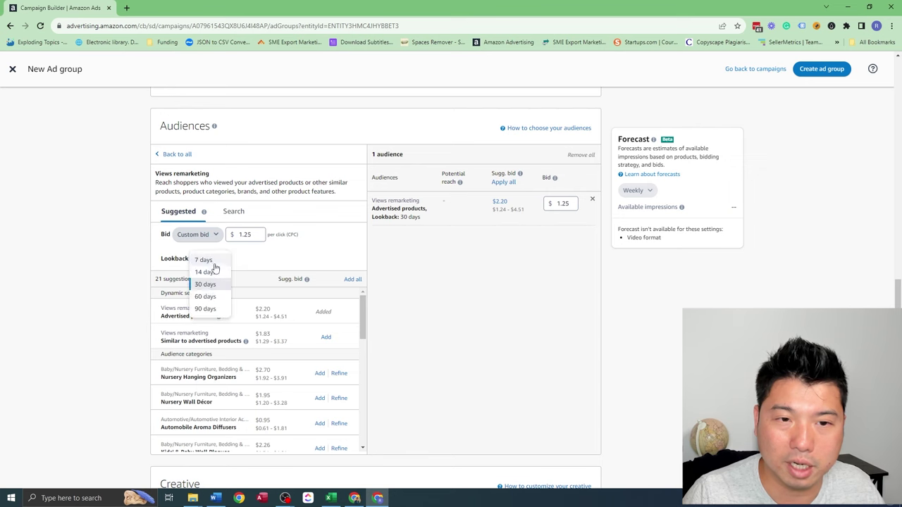
click(208, 274)
double_click(245, 235)
text(1.15)
click(246, 268)
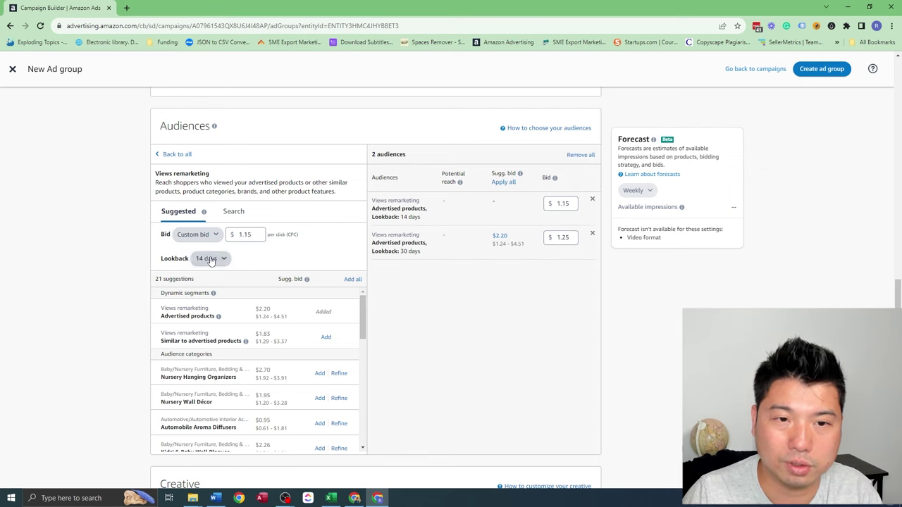
Set the views remarketing lookback to 7 days and the custom bid to $1.30.
click(209, 258)
click(207, 258)
double_click(237, 239)
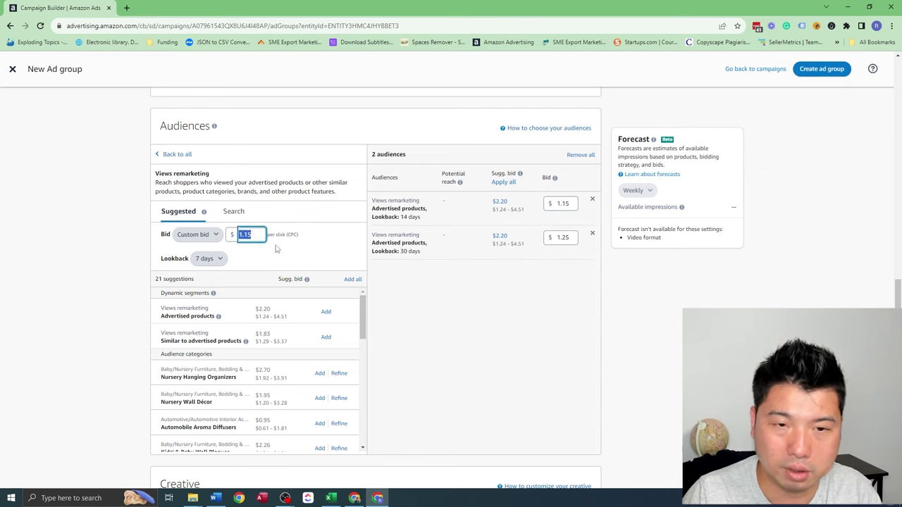
text(130)
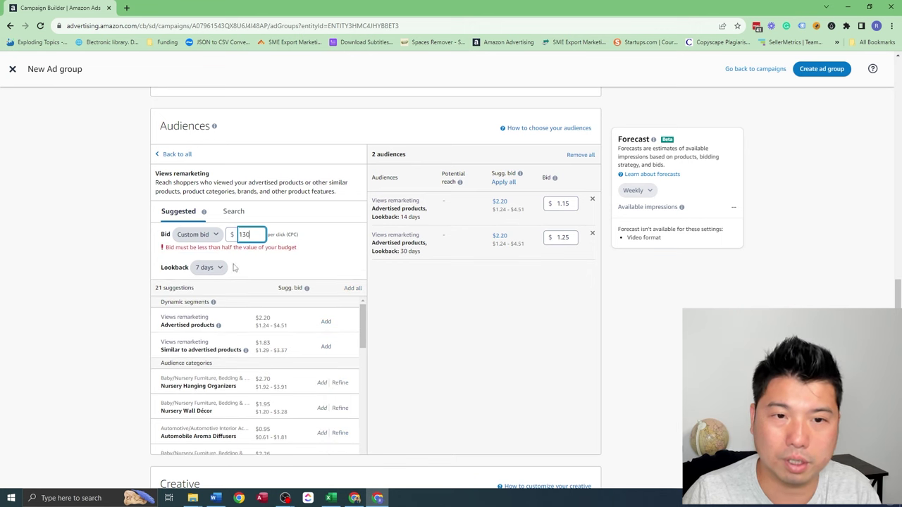
Use PLATE_V2.mp4 from the creative assets as the ad's video and create the ad group.
scroll(322, 359, up, 15)
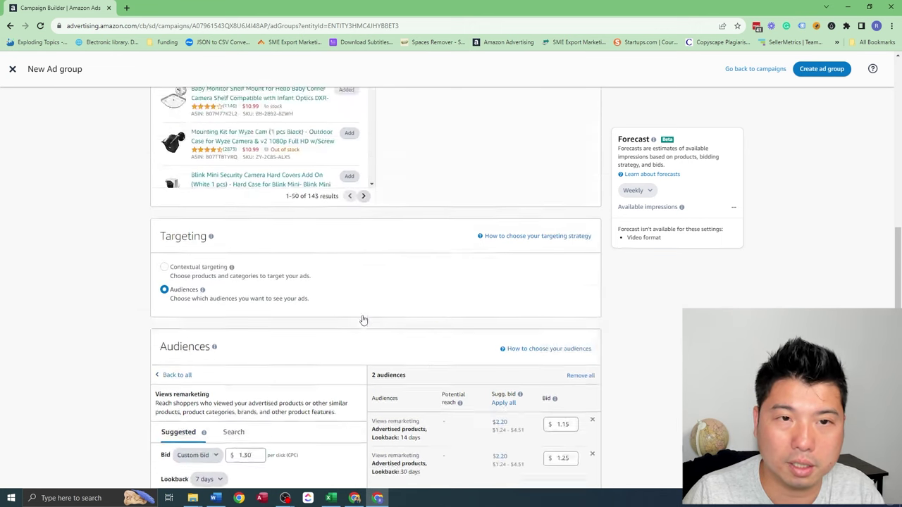
scroll(288, 291, down, 8)
scroll(179, 305, down, 10)
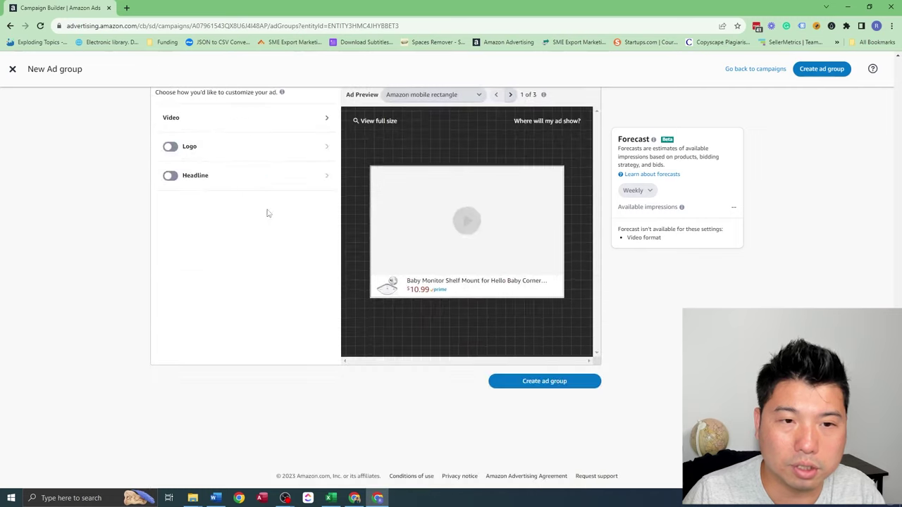
scroll(289, 175, up, 1)
click(212, 213)
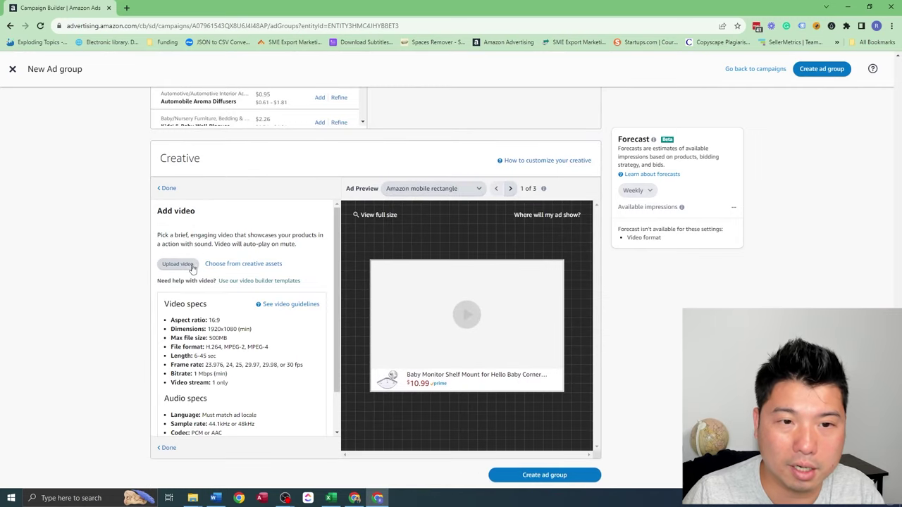
click(185, 263)
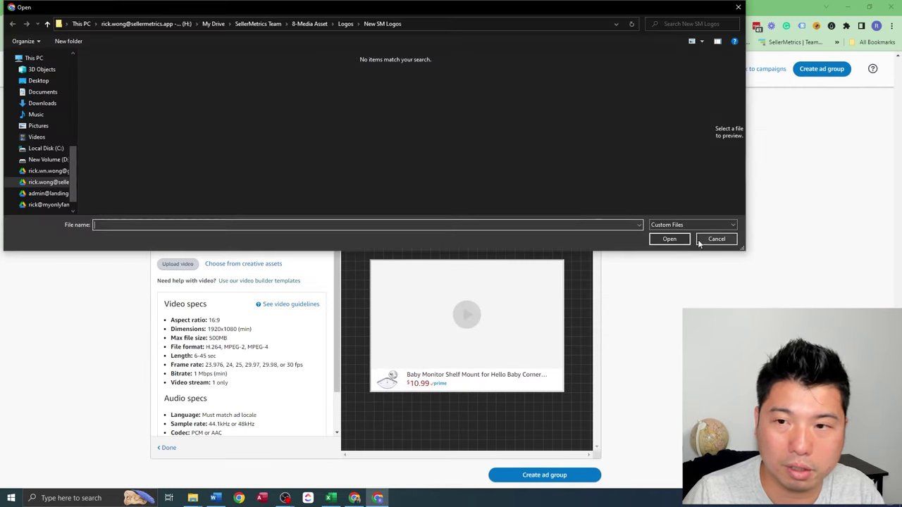
click(715, 240)
click(273, 264)
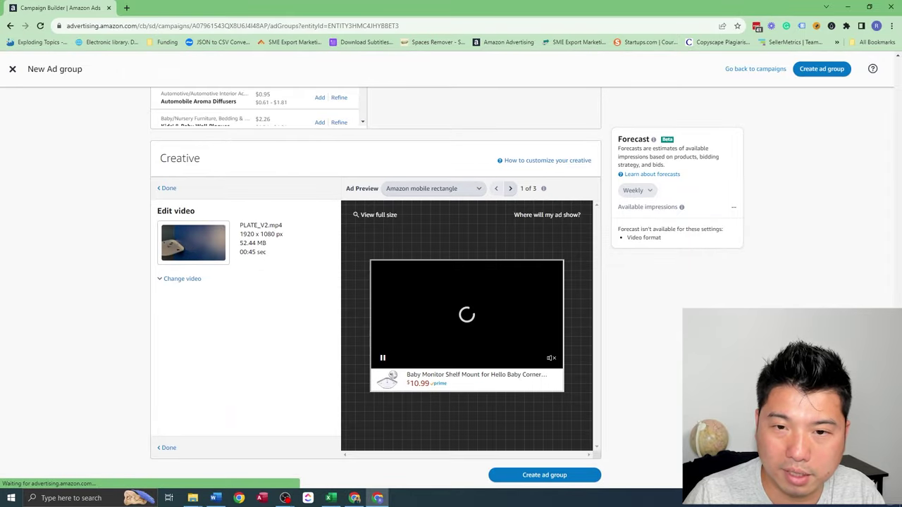
scroll(297, 296, down, 1)
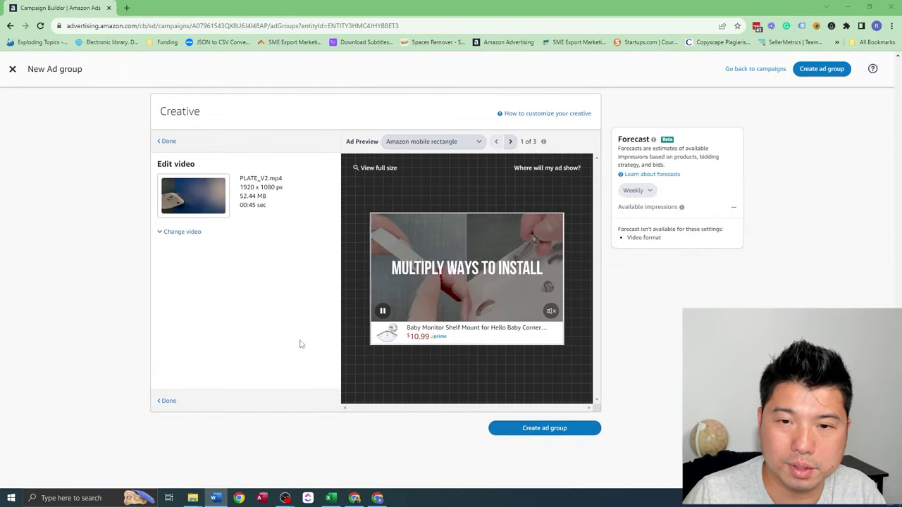
click(519, 429)
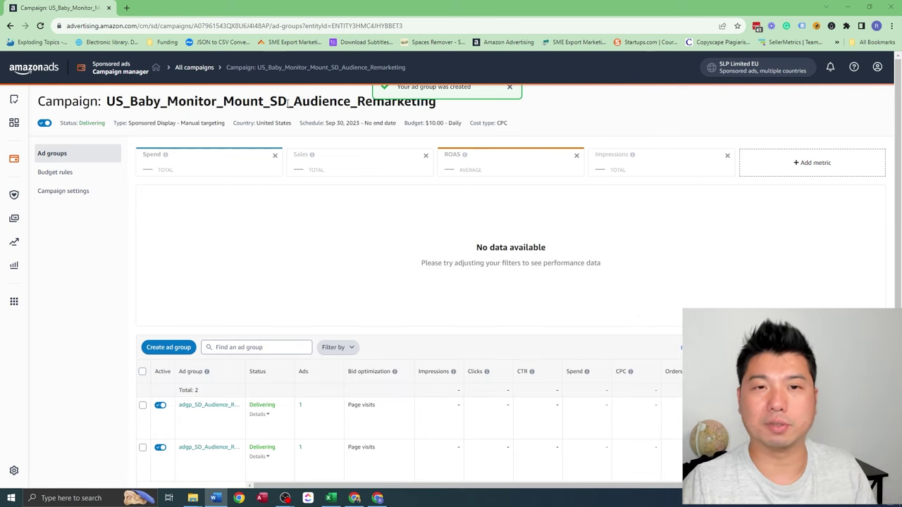
drag(288, 102, 270, 103)
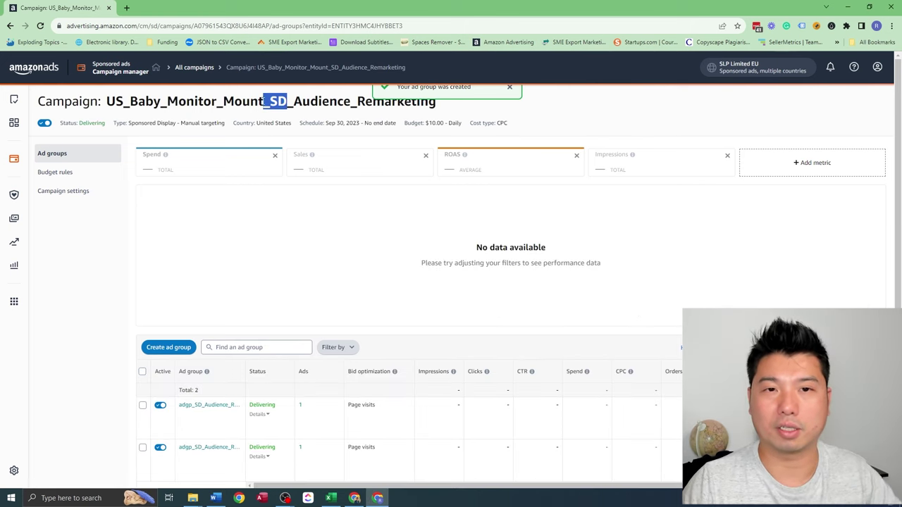
click(285, 103)
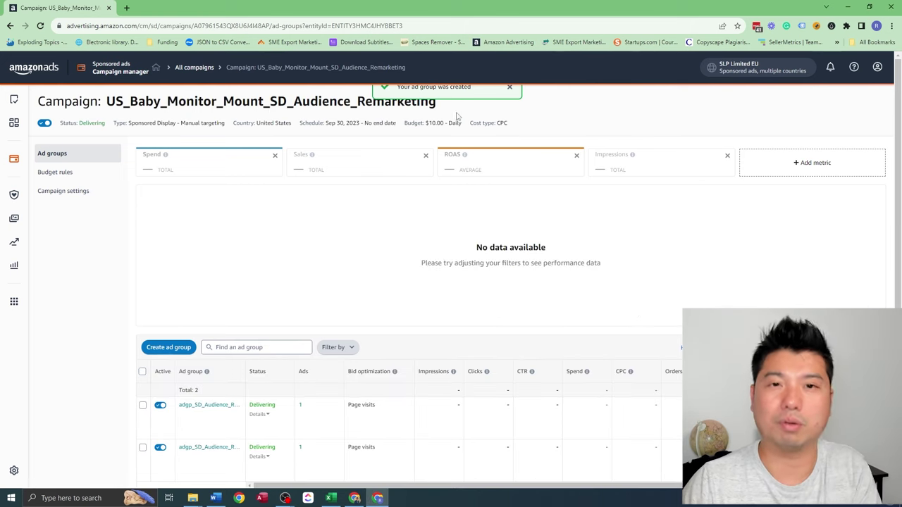